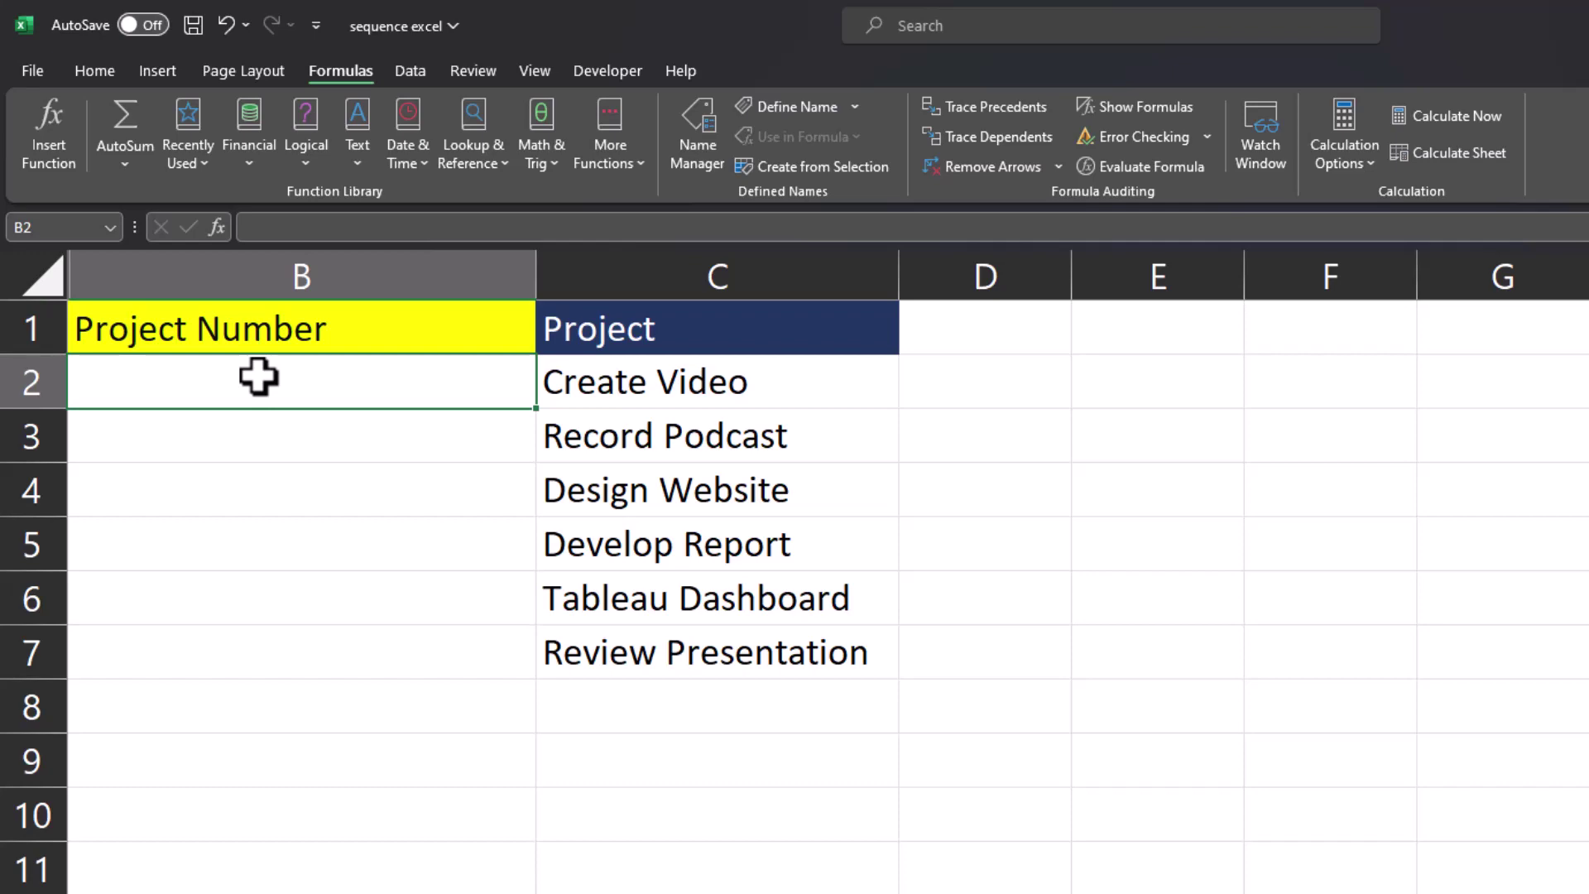
- Enter the numbers 1 through 6 down B2:B7, one per project row
text(1)
key(Return)
text(2)
key(Return)
text(3)
key(Return)
text(4)
key(Return)
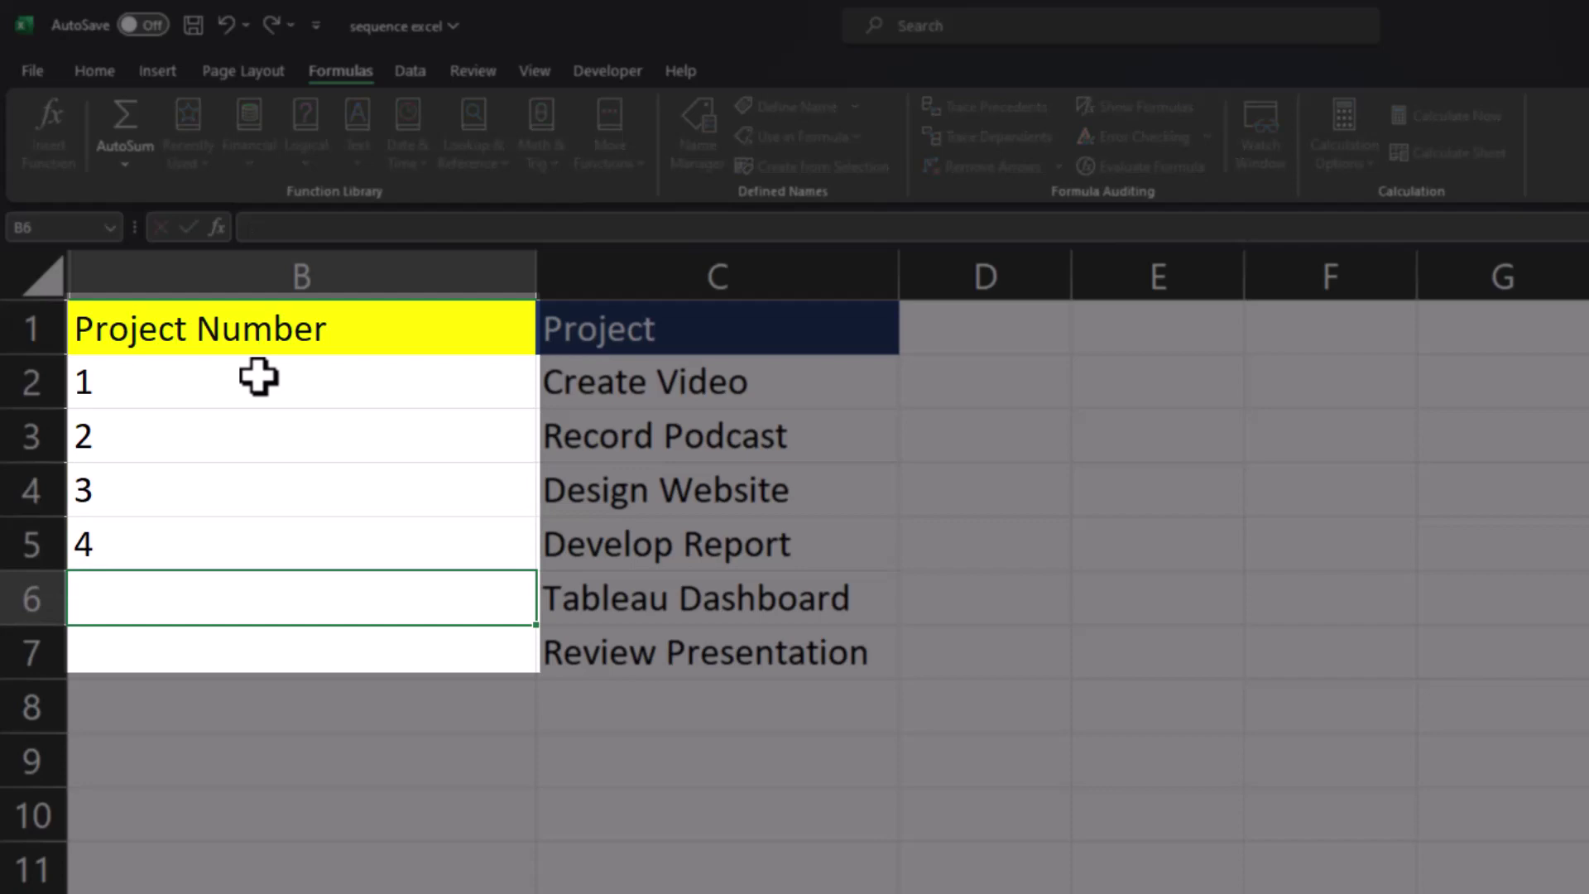
text(5)
key(Return)
text(6)
key(Return)
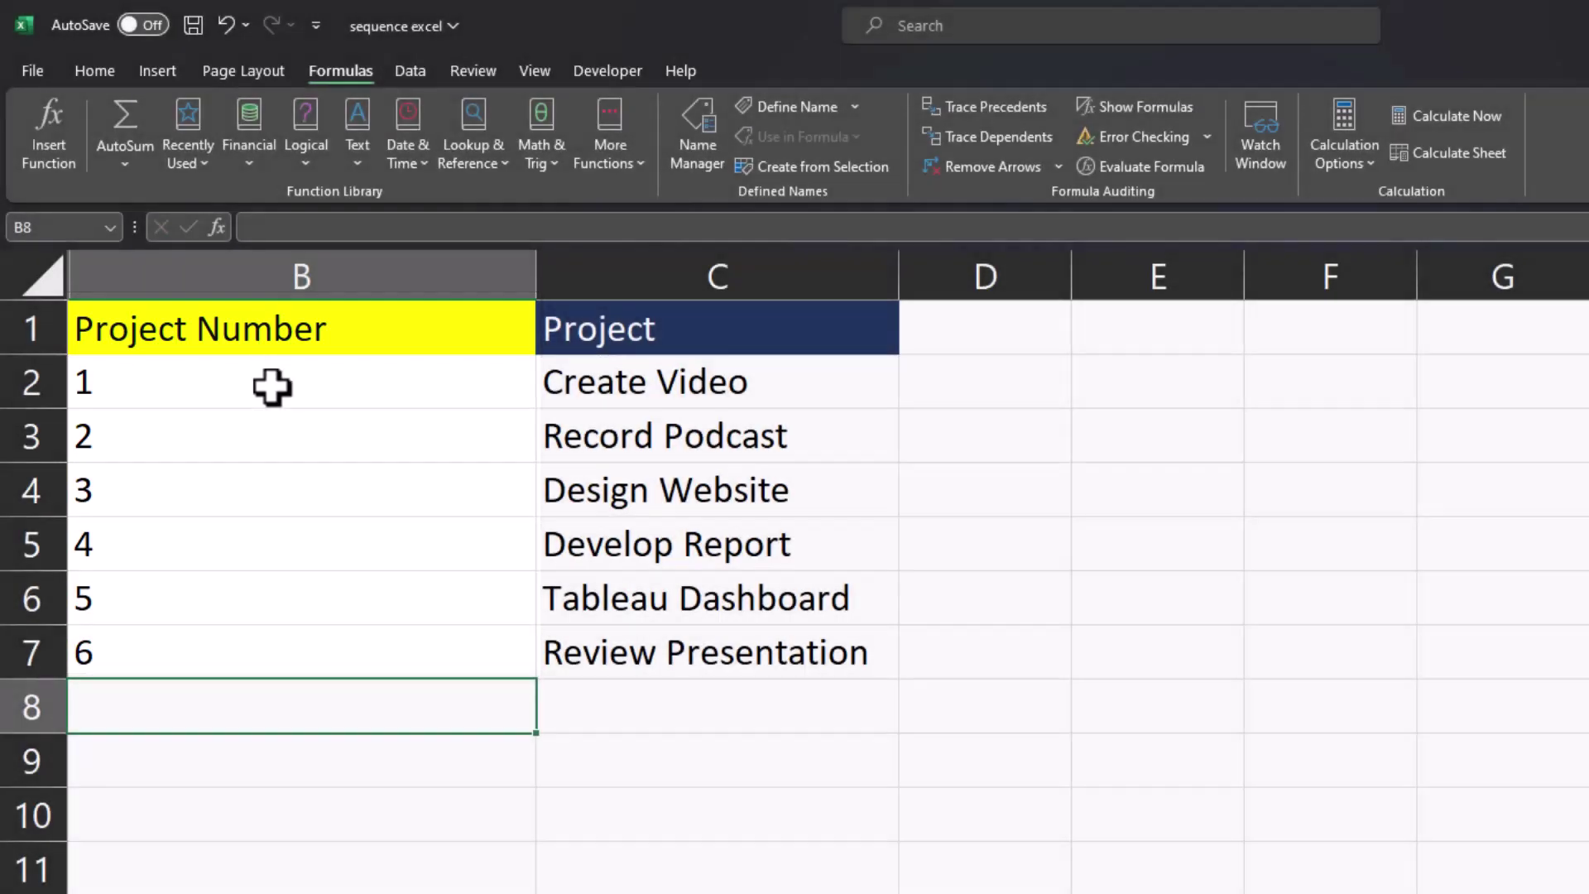
- Select and delete the typed project numbers in column B
click(273, 386)
key(ctrl+shift+Down)
key(Delete)
- Type 1 and 2 in B2:B3 and AutoFill the numbering down the list
click(315, 379)
text(1)
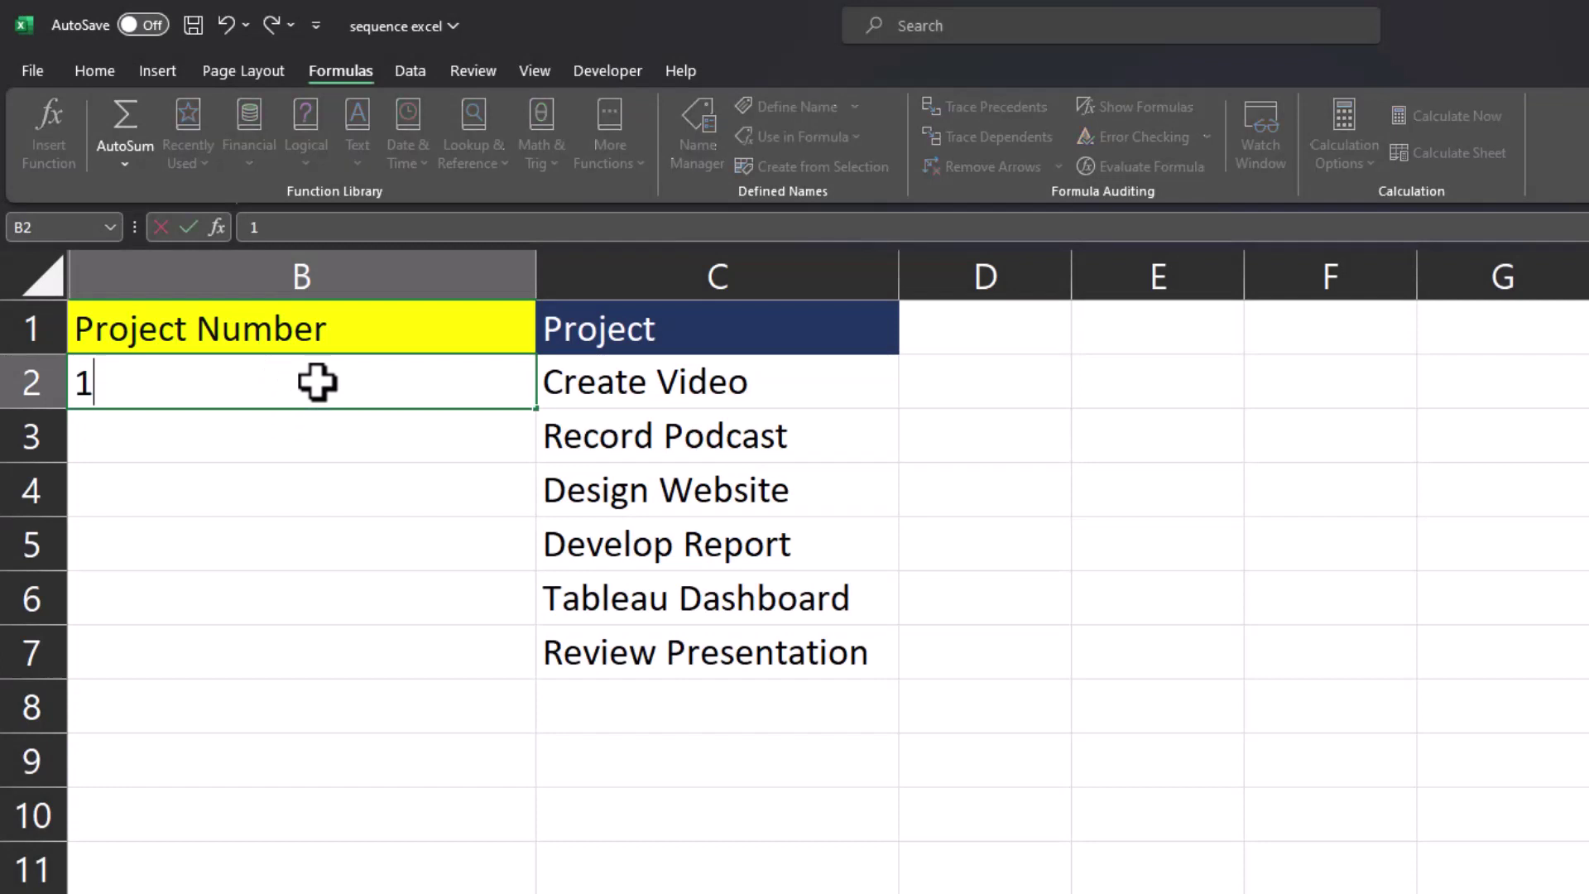
key(Return)
text(2)
drag(370, 396, 397, 439)
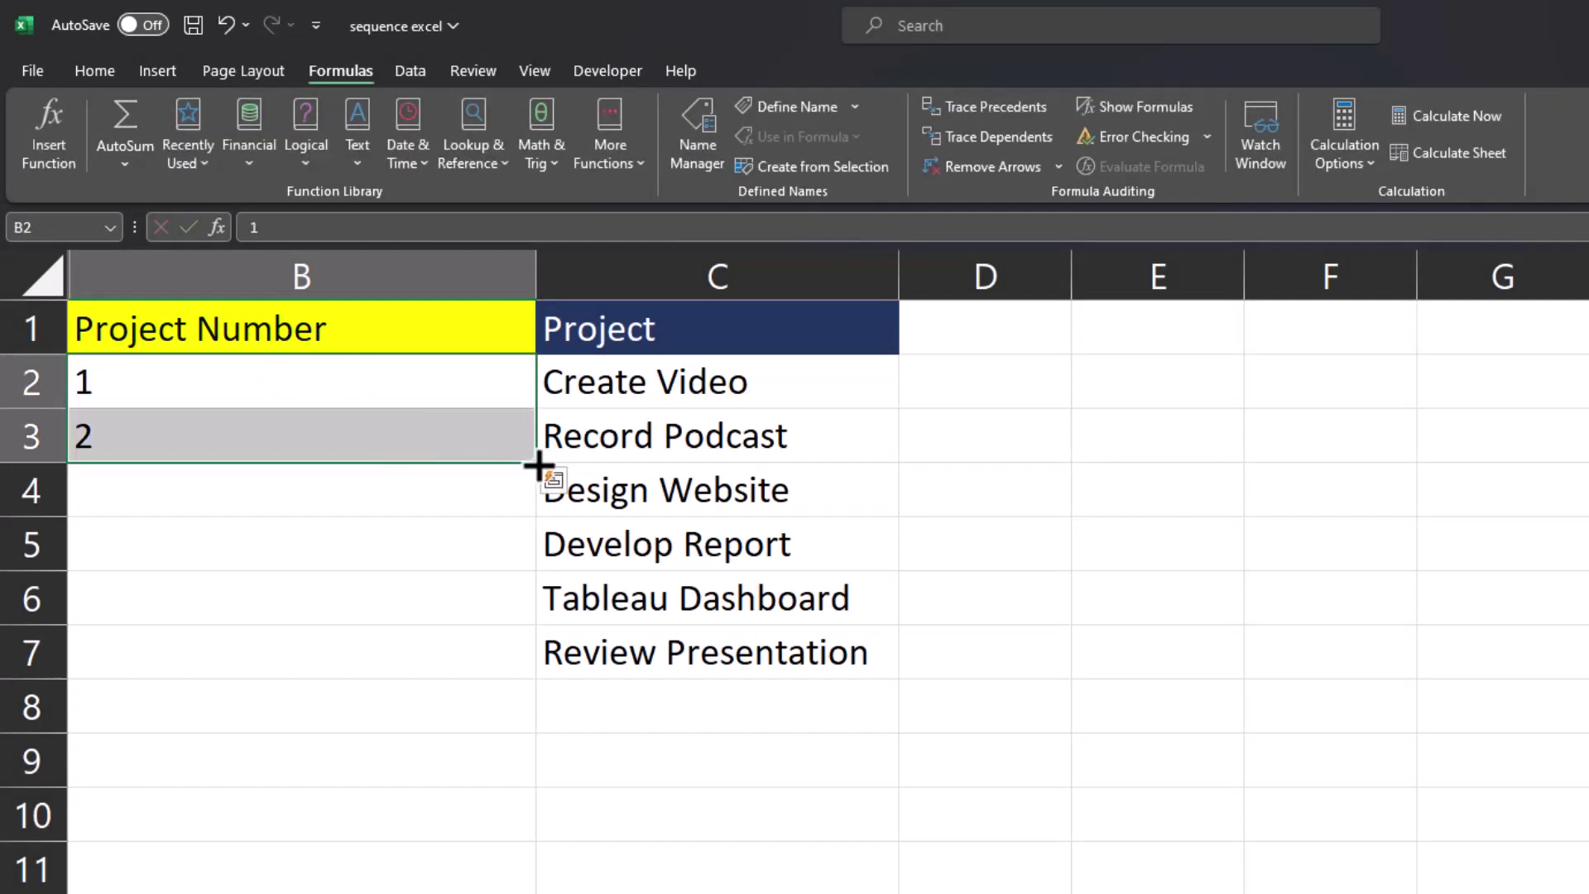
double_click(534, 463)
click(522, 455)
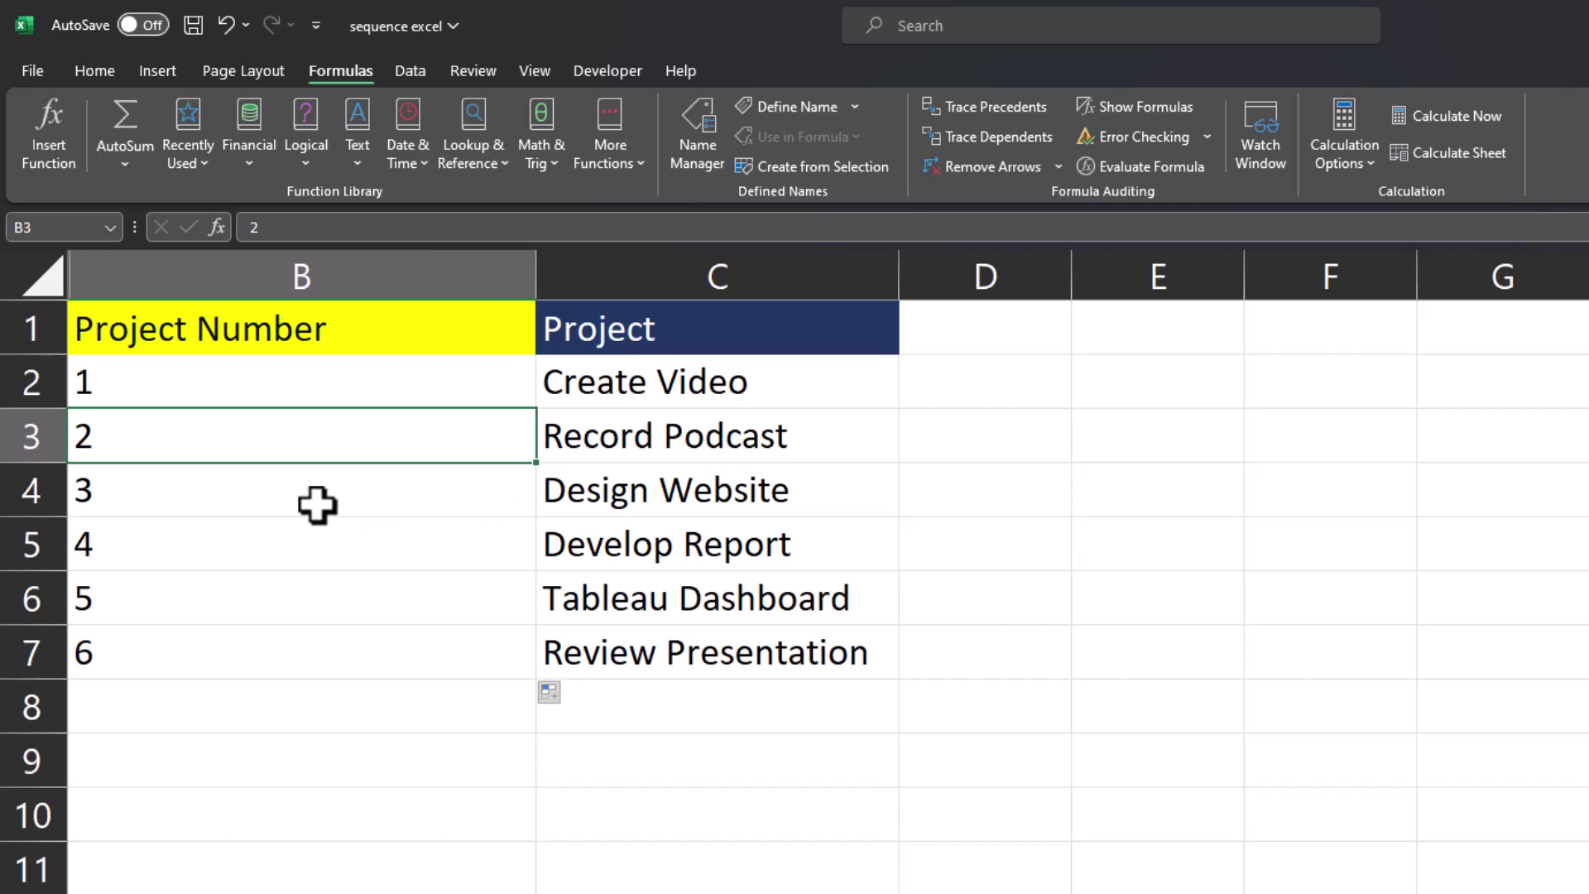
- Delete the Design Website row, leaving the numbering with a gap
click(166, 504)
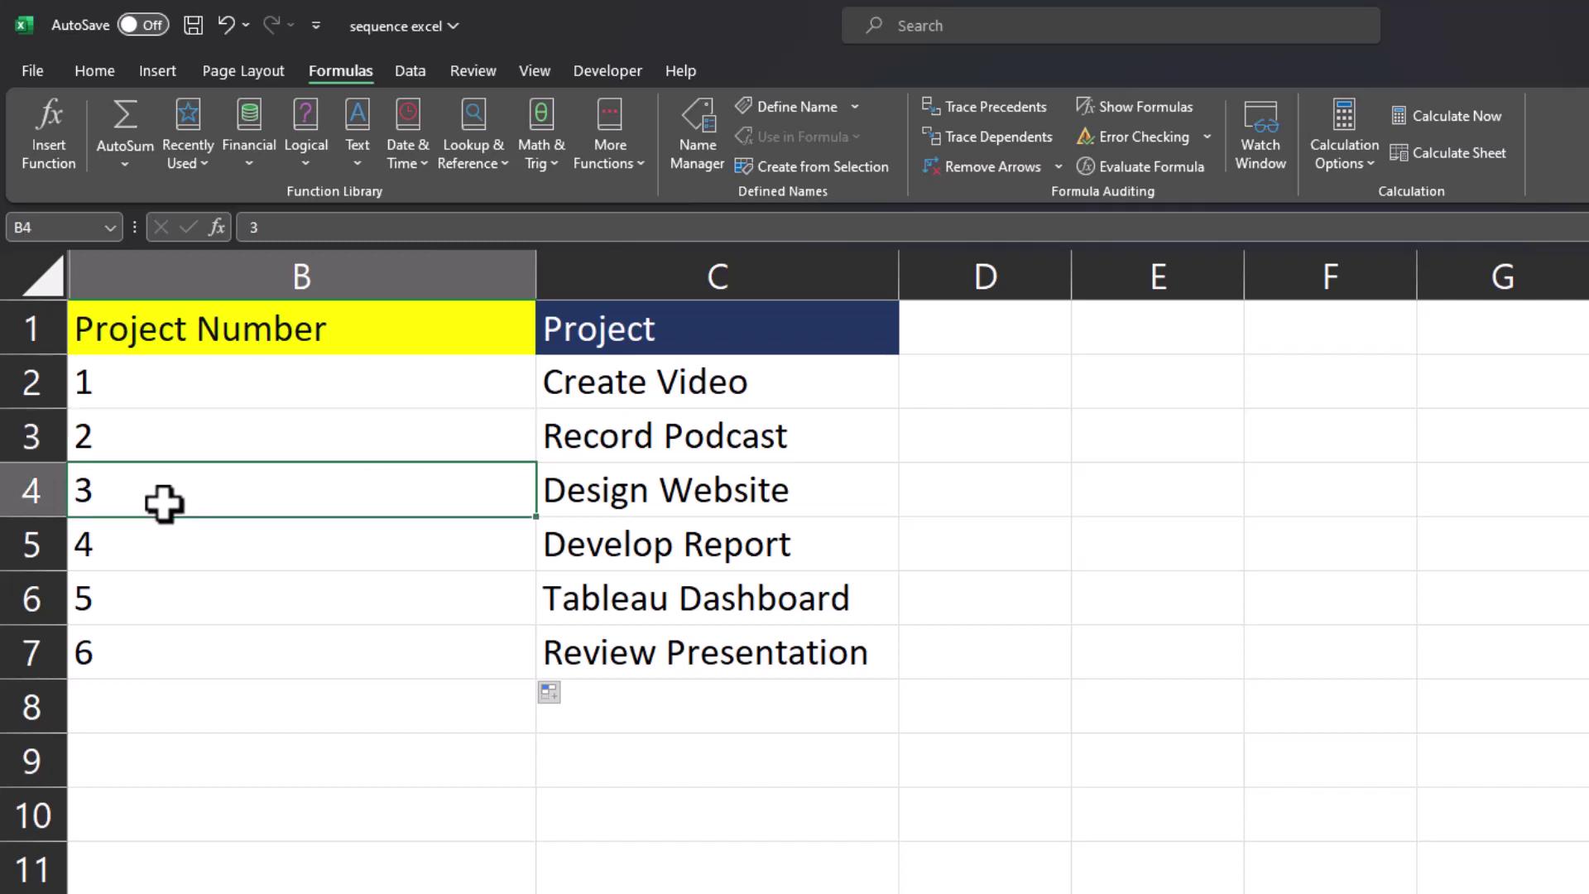
right_click(31, 488)
click(177, 744)
click(294, 639)
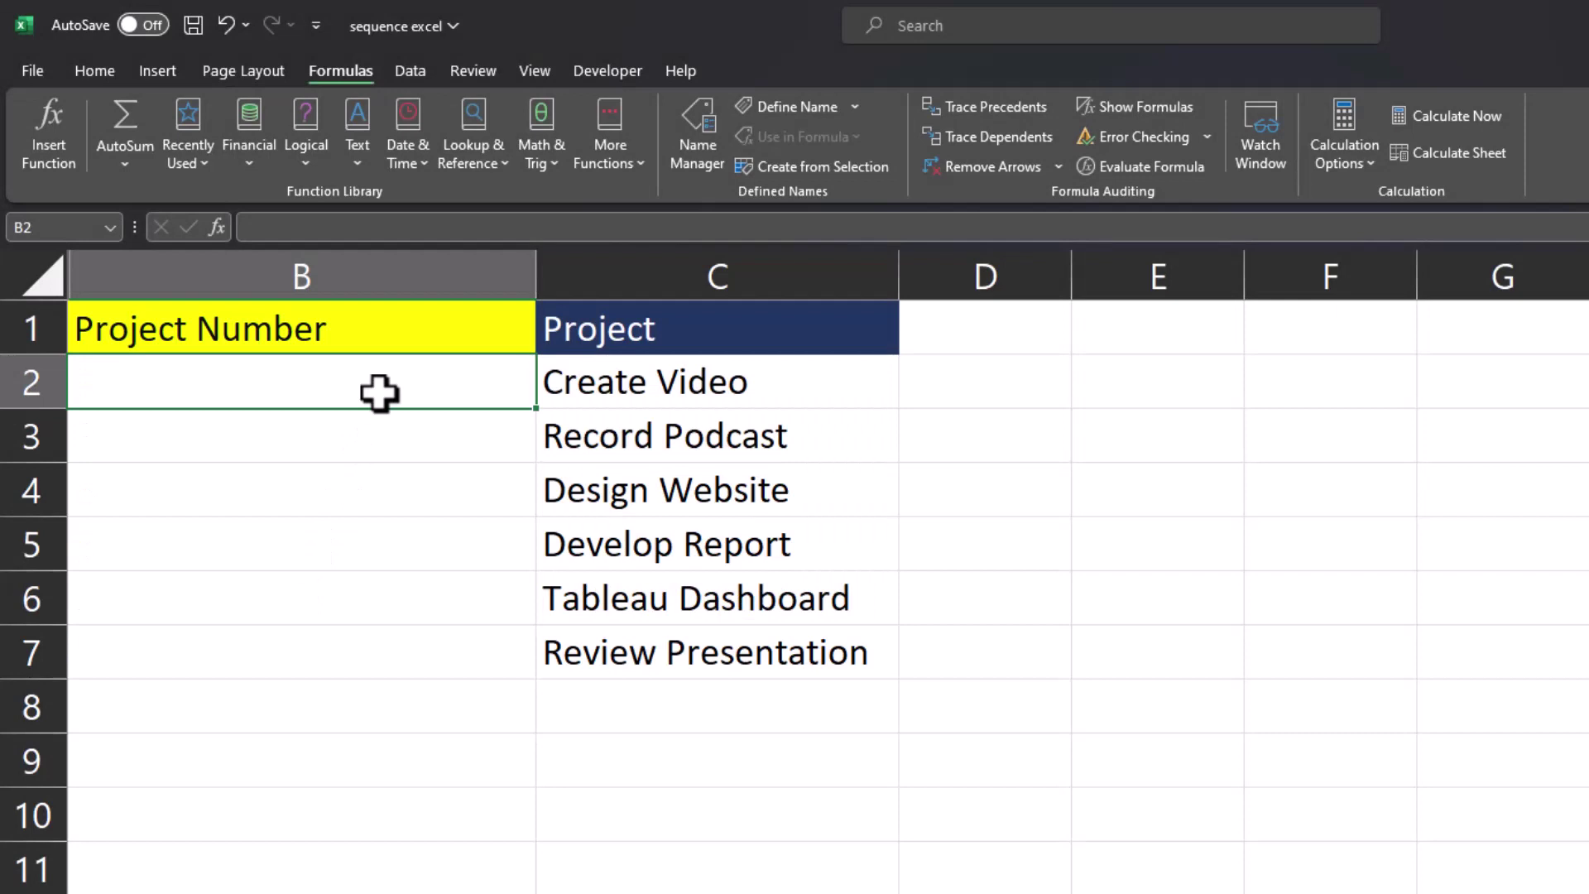
- Build =SEQUENCE(COUNTA(C:C)) in B2 using autocomplete and the column C header
text(=se)
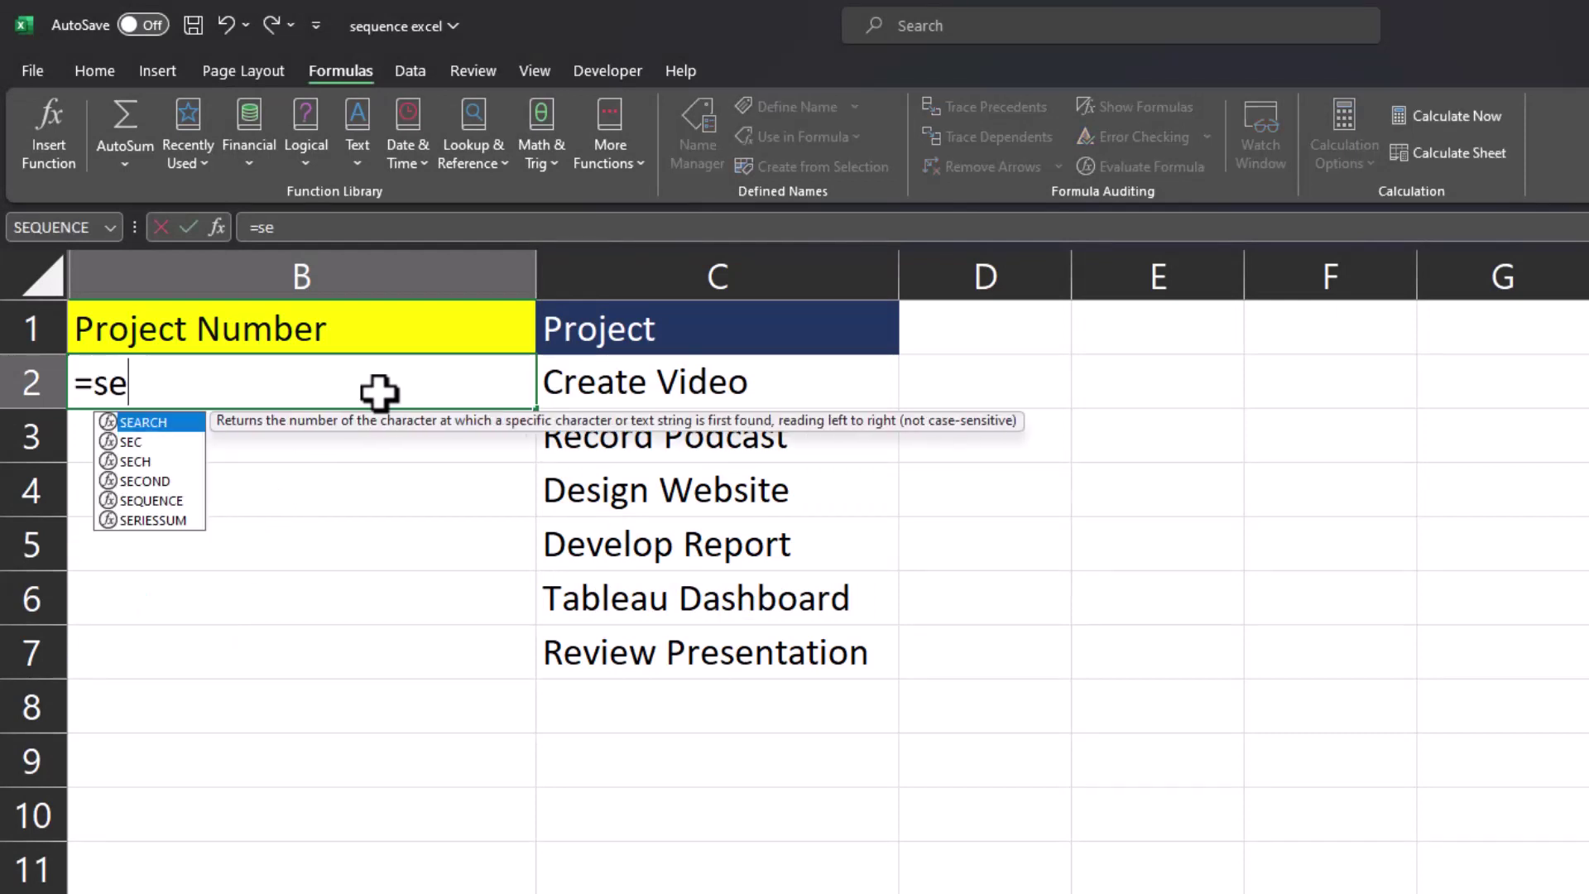
double_click(186, 502)
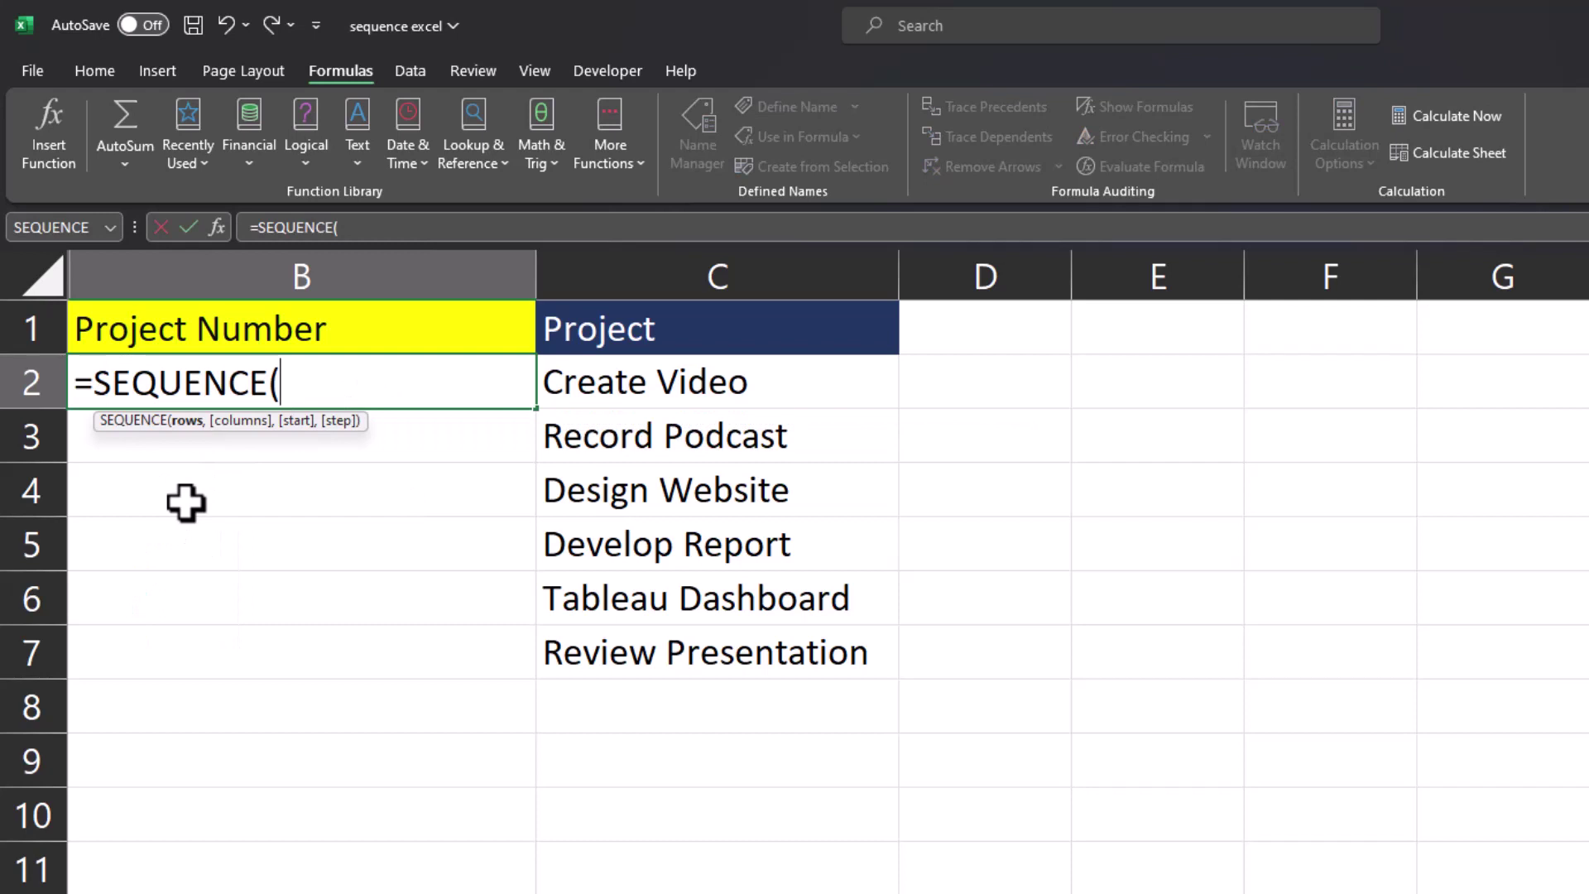
text(count)
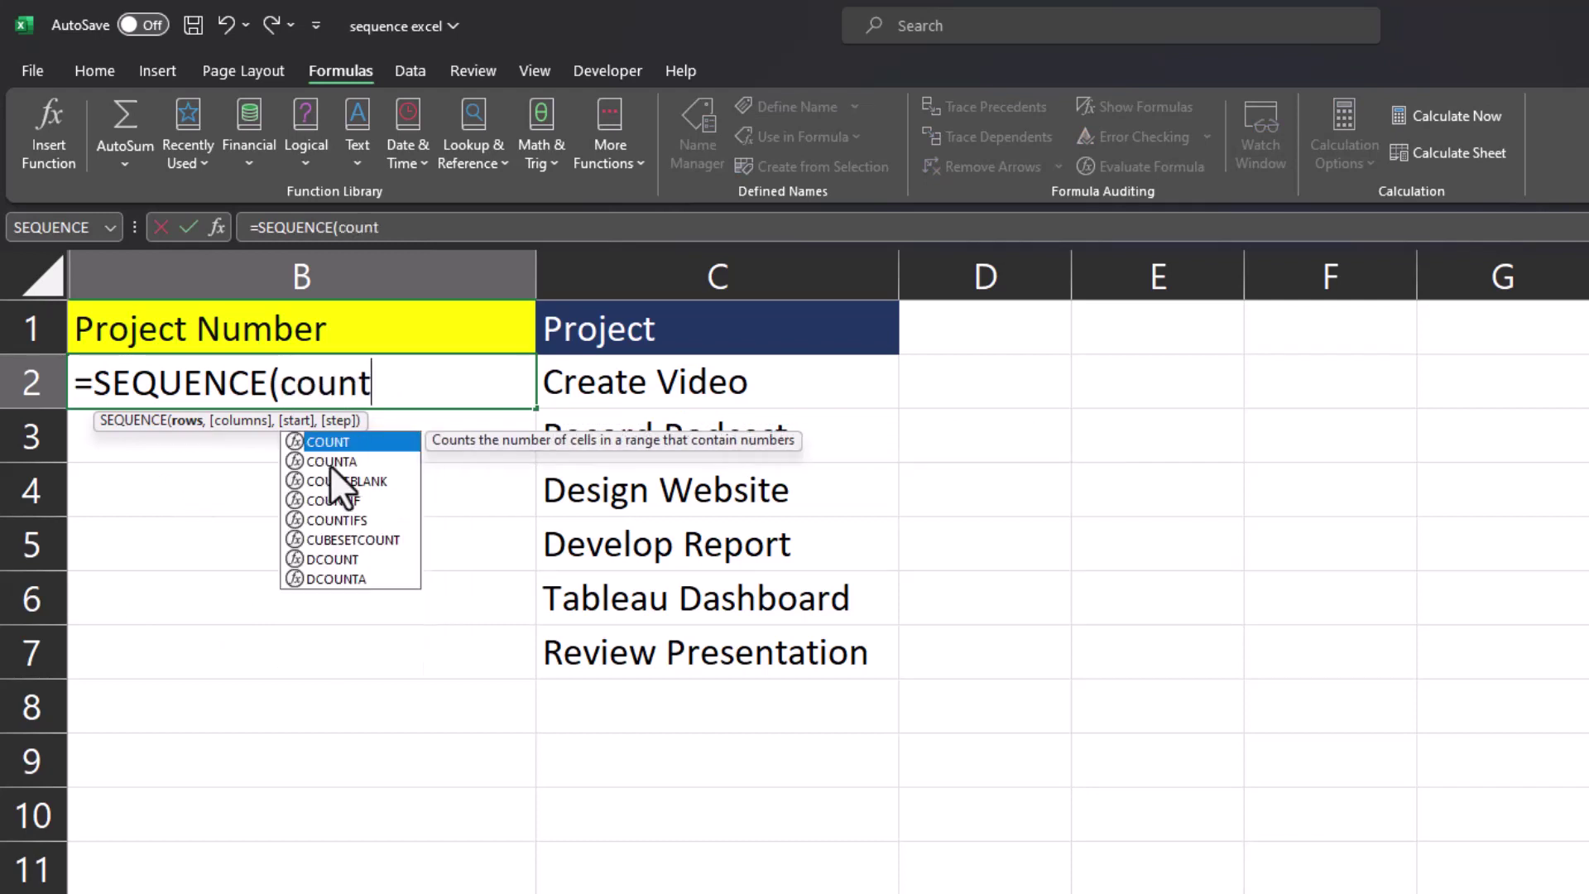
double_click(398, 461)
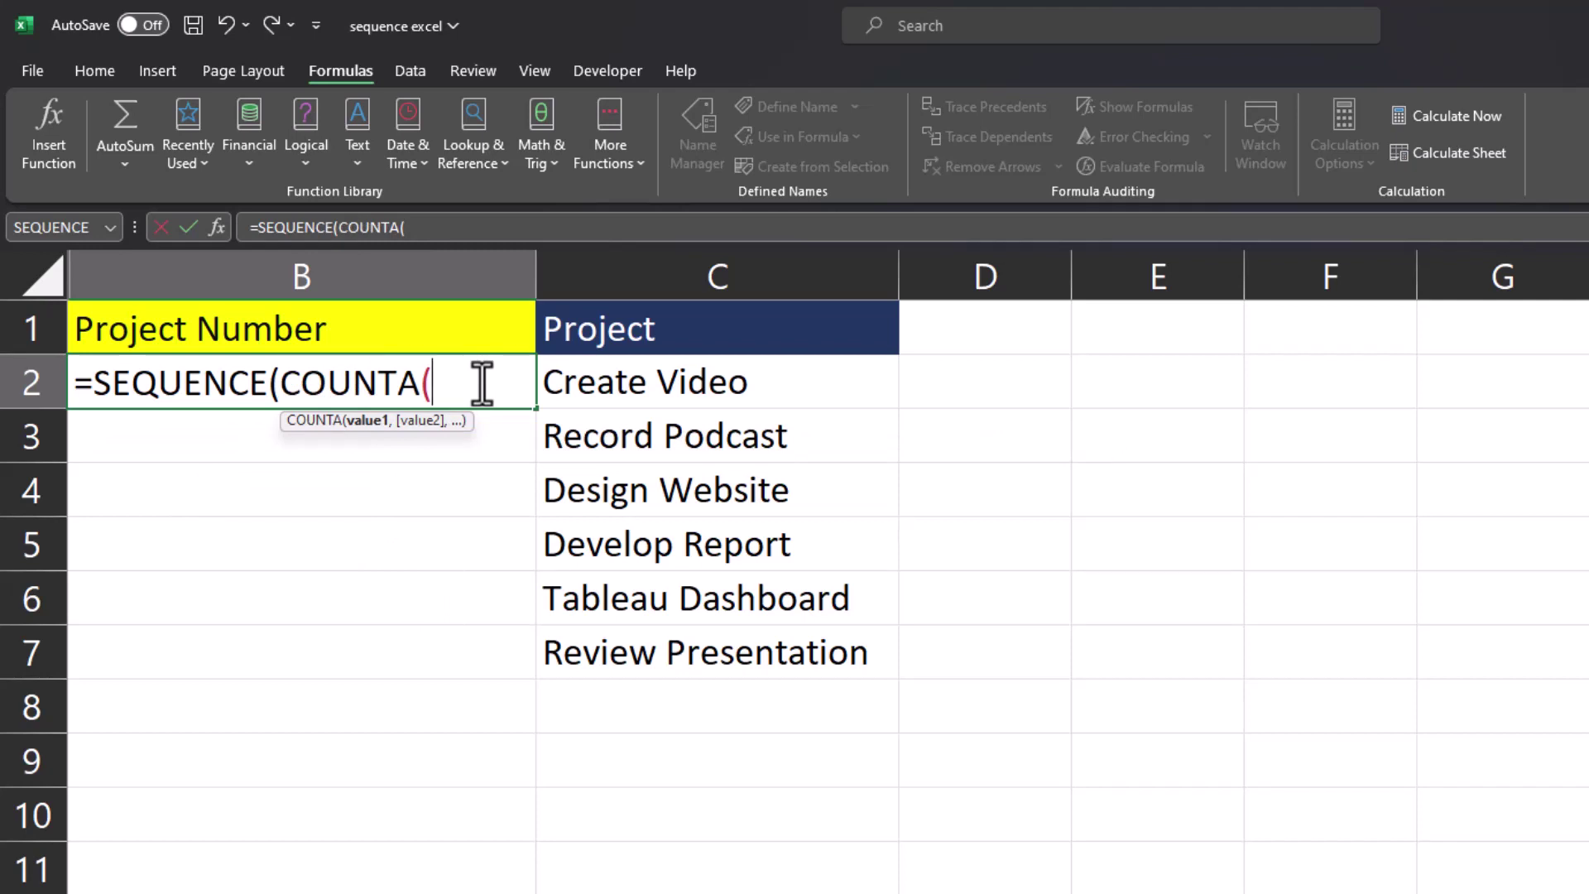
click(601, 282)
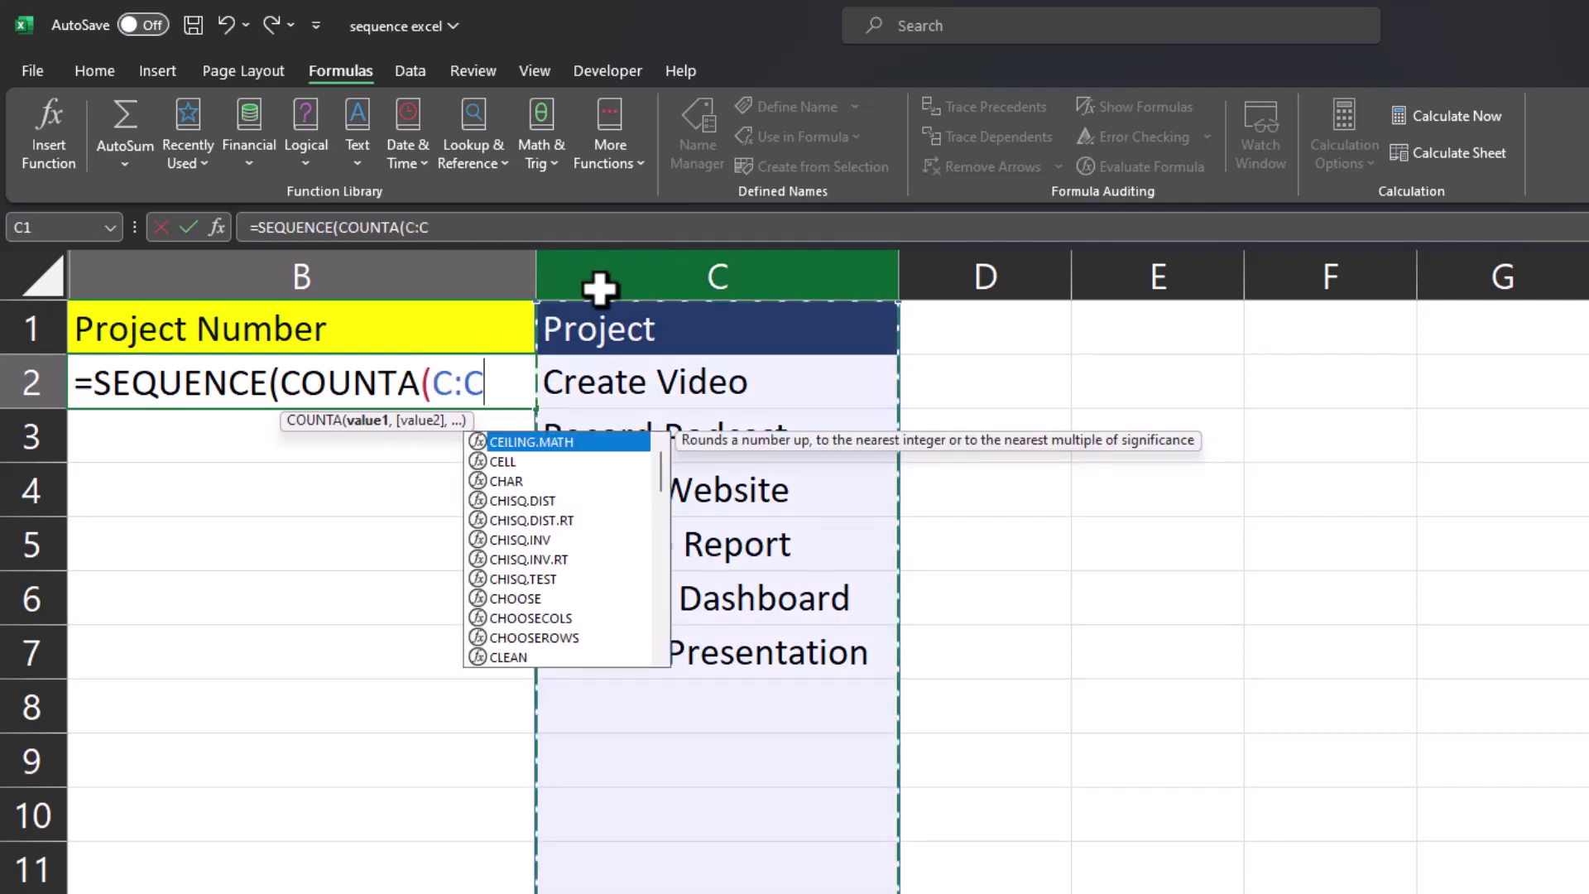
- Commit the SEQUENCE formula and check the stray 7 caused by counting the header
text()))
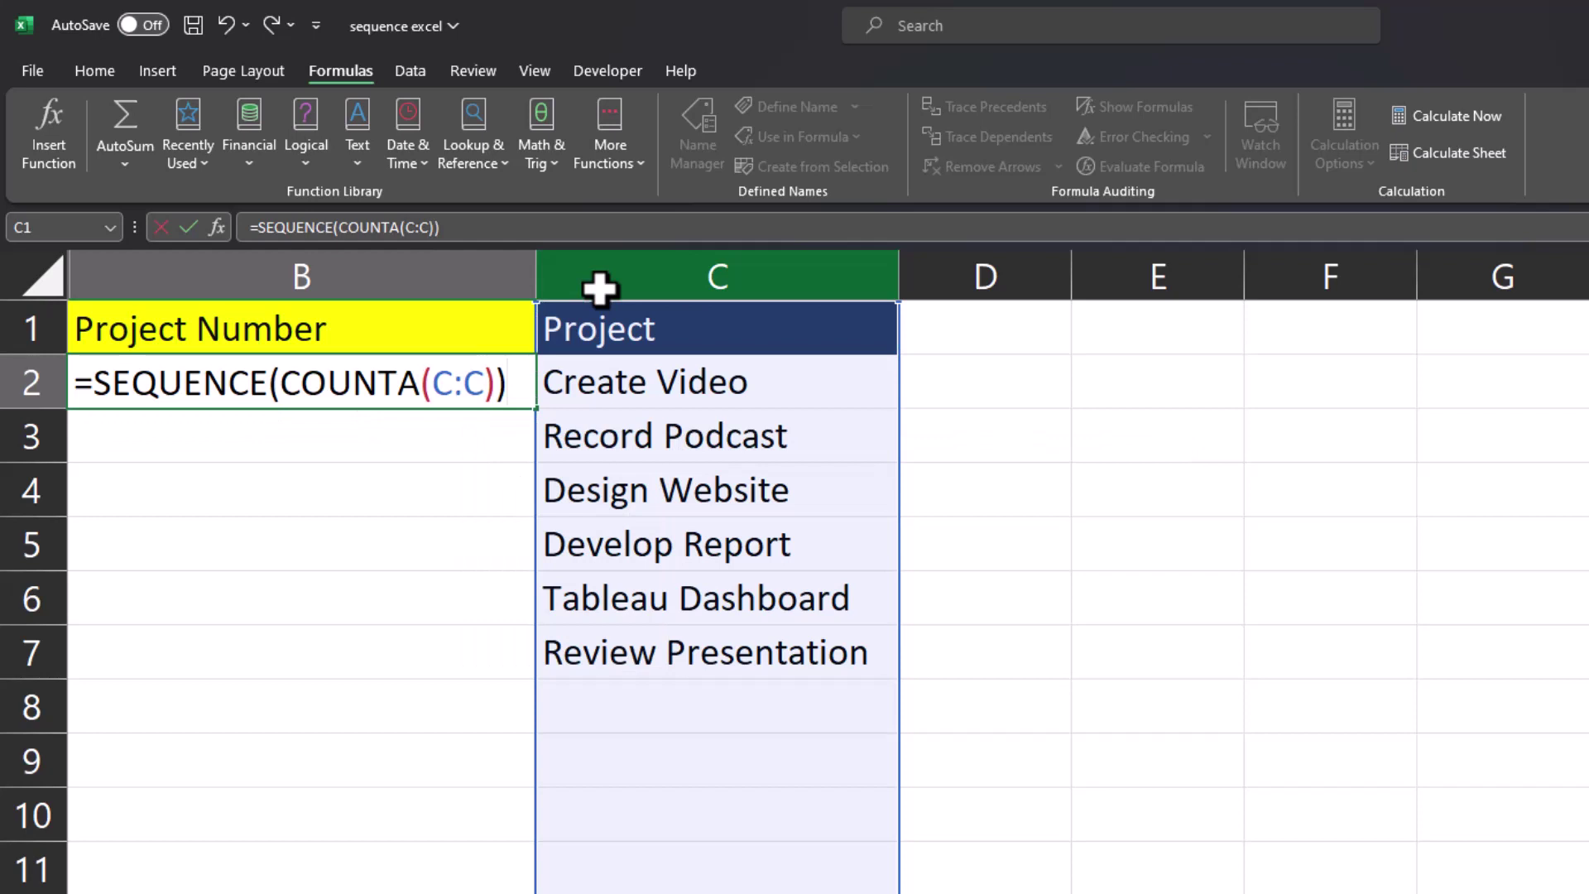
key(Return)
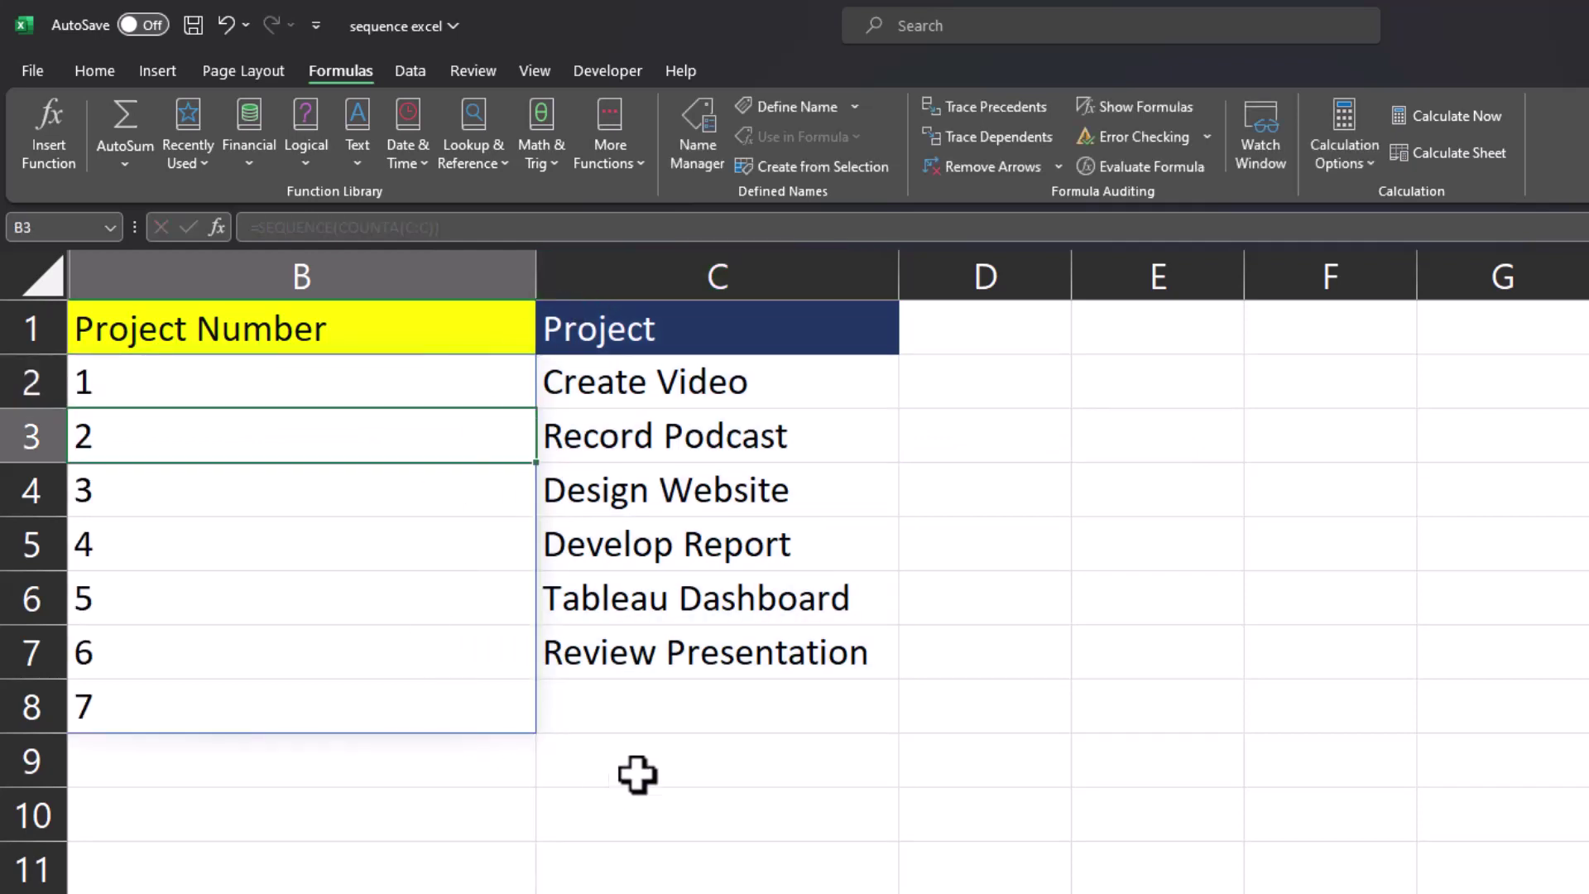
click(639, 716)
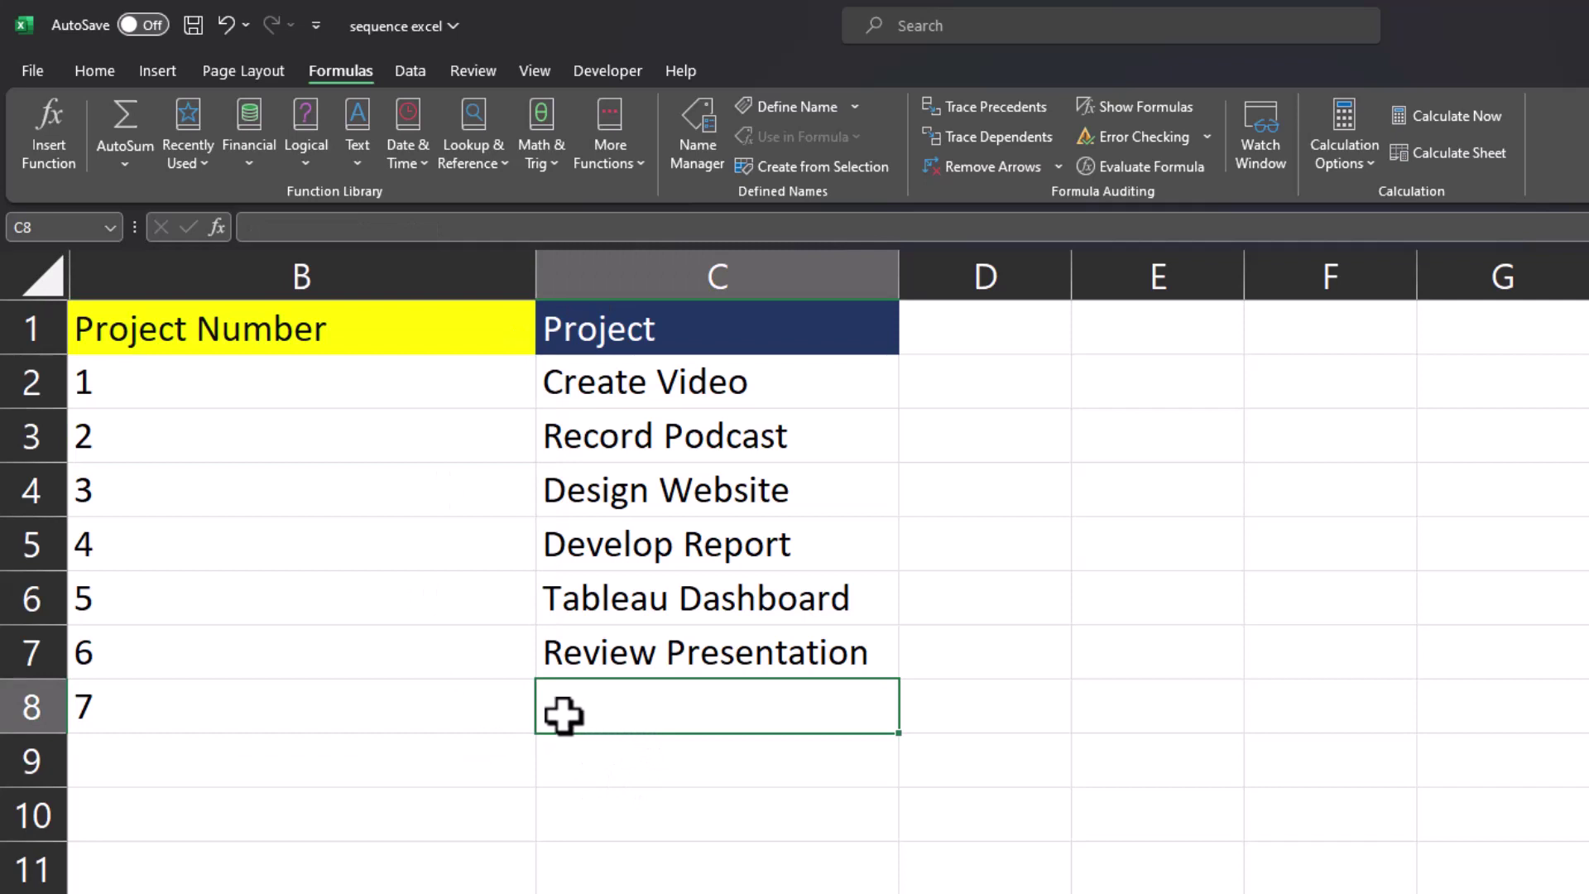
click(520, 703)
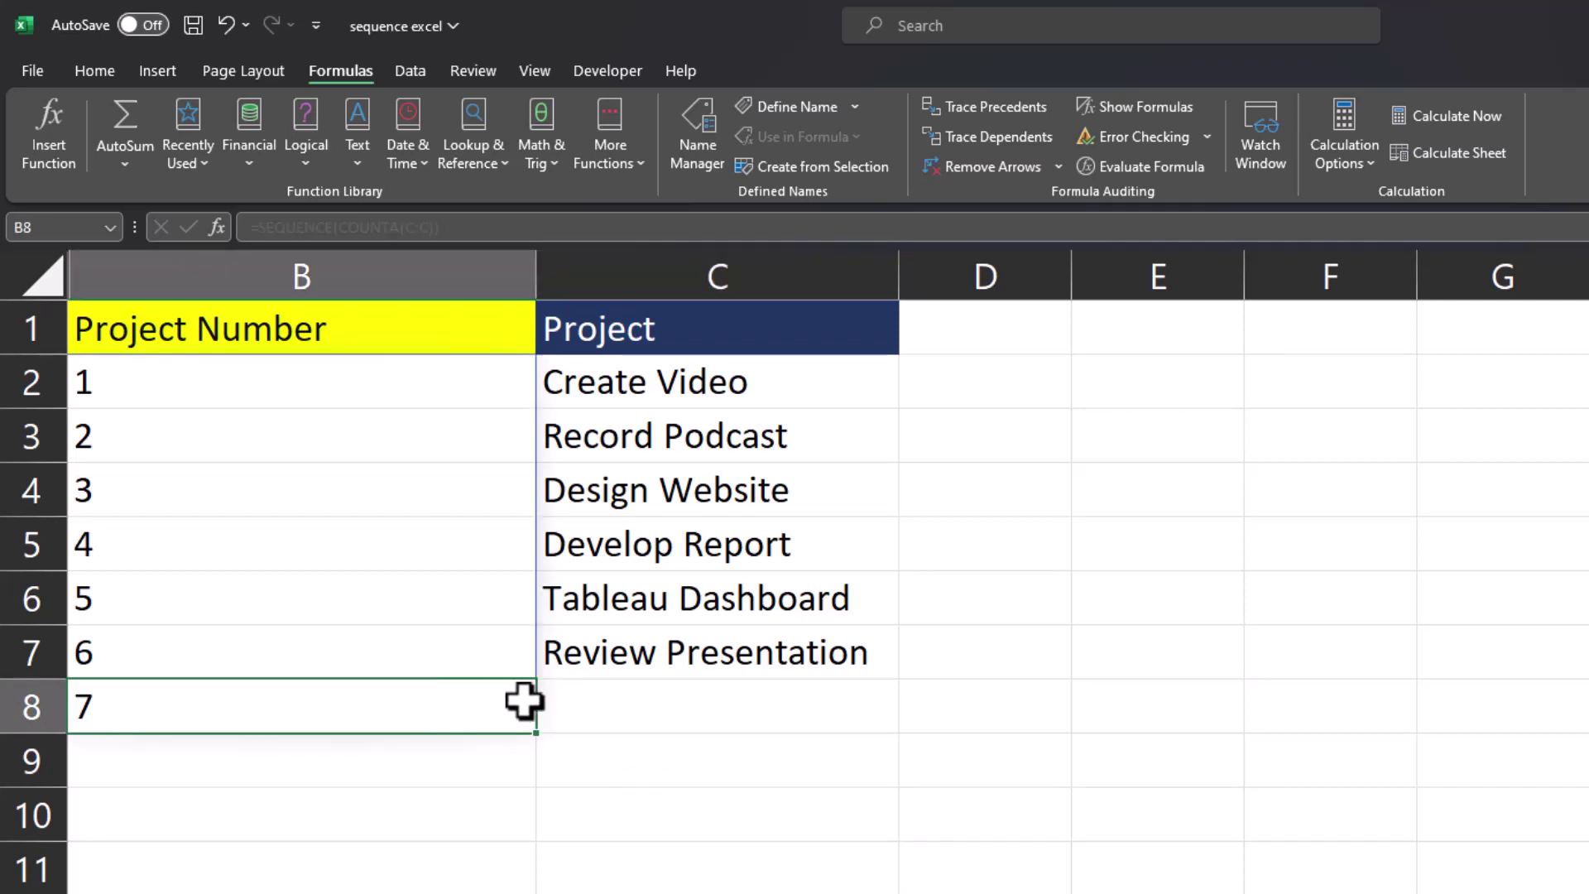
click(741, 336)
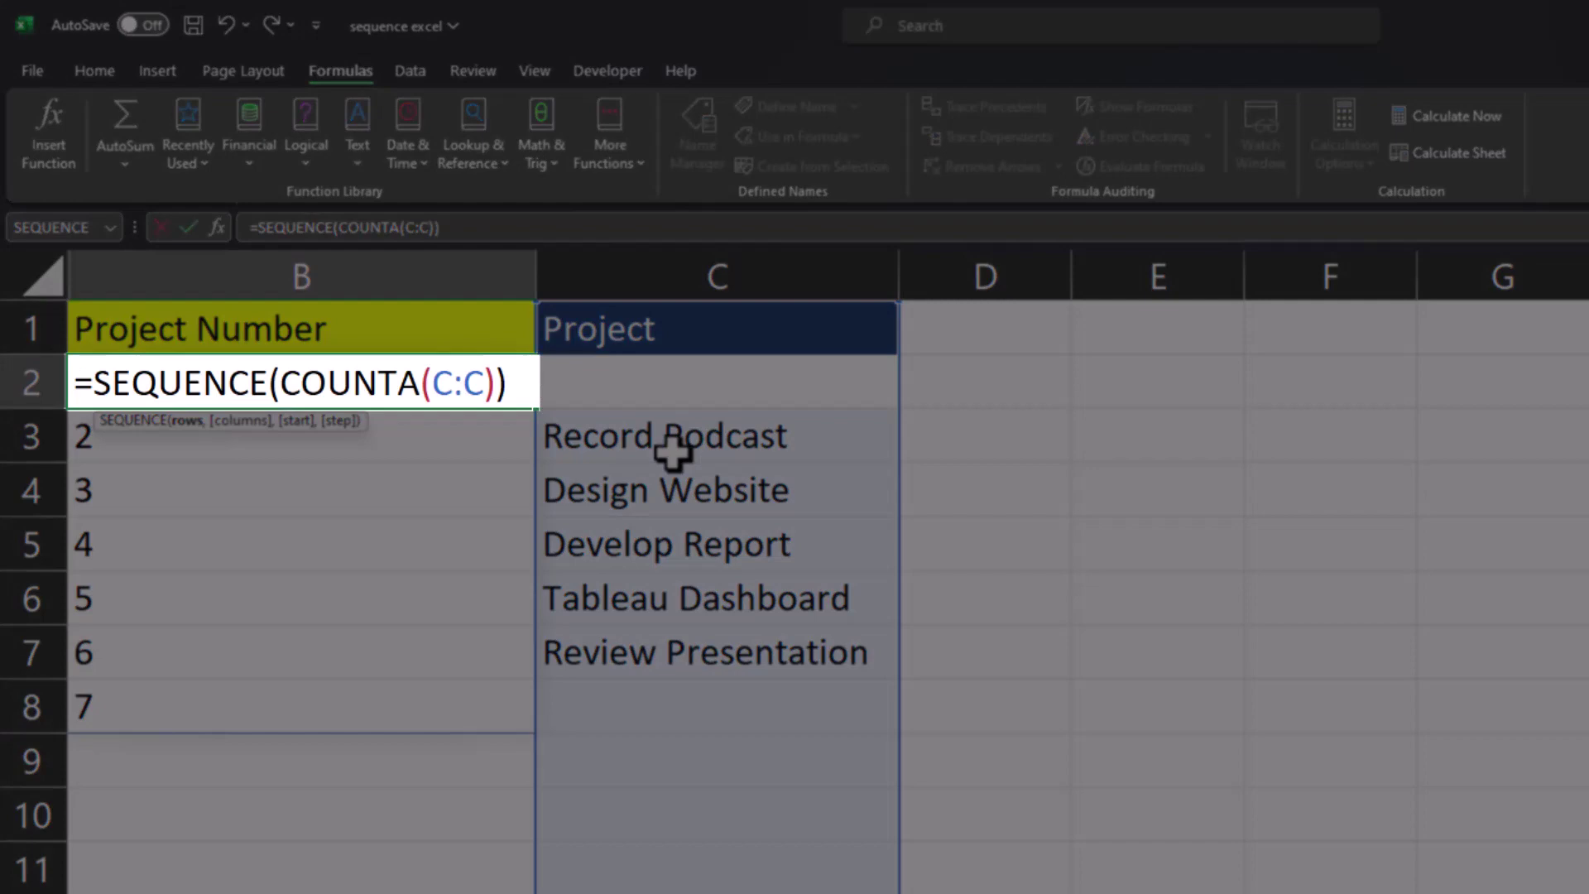
- Change the formula to =SEQUENCE(COUNTA(C:C)-1) so numbering stops at 6
text(-1)
key(Return)
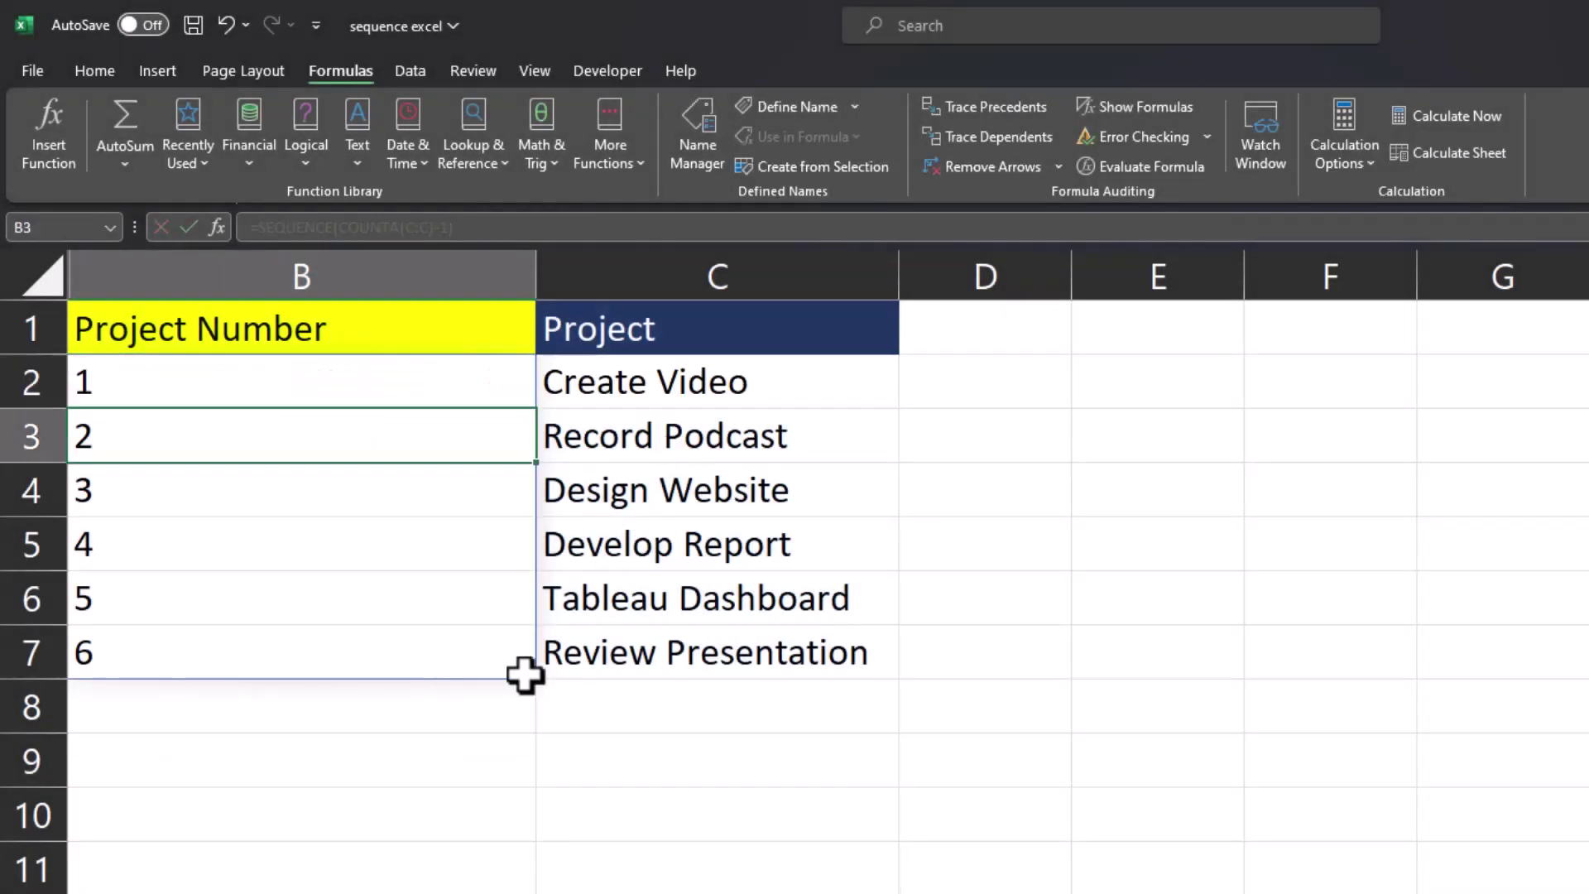
click(490, 752)
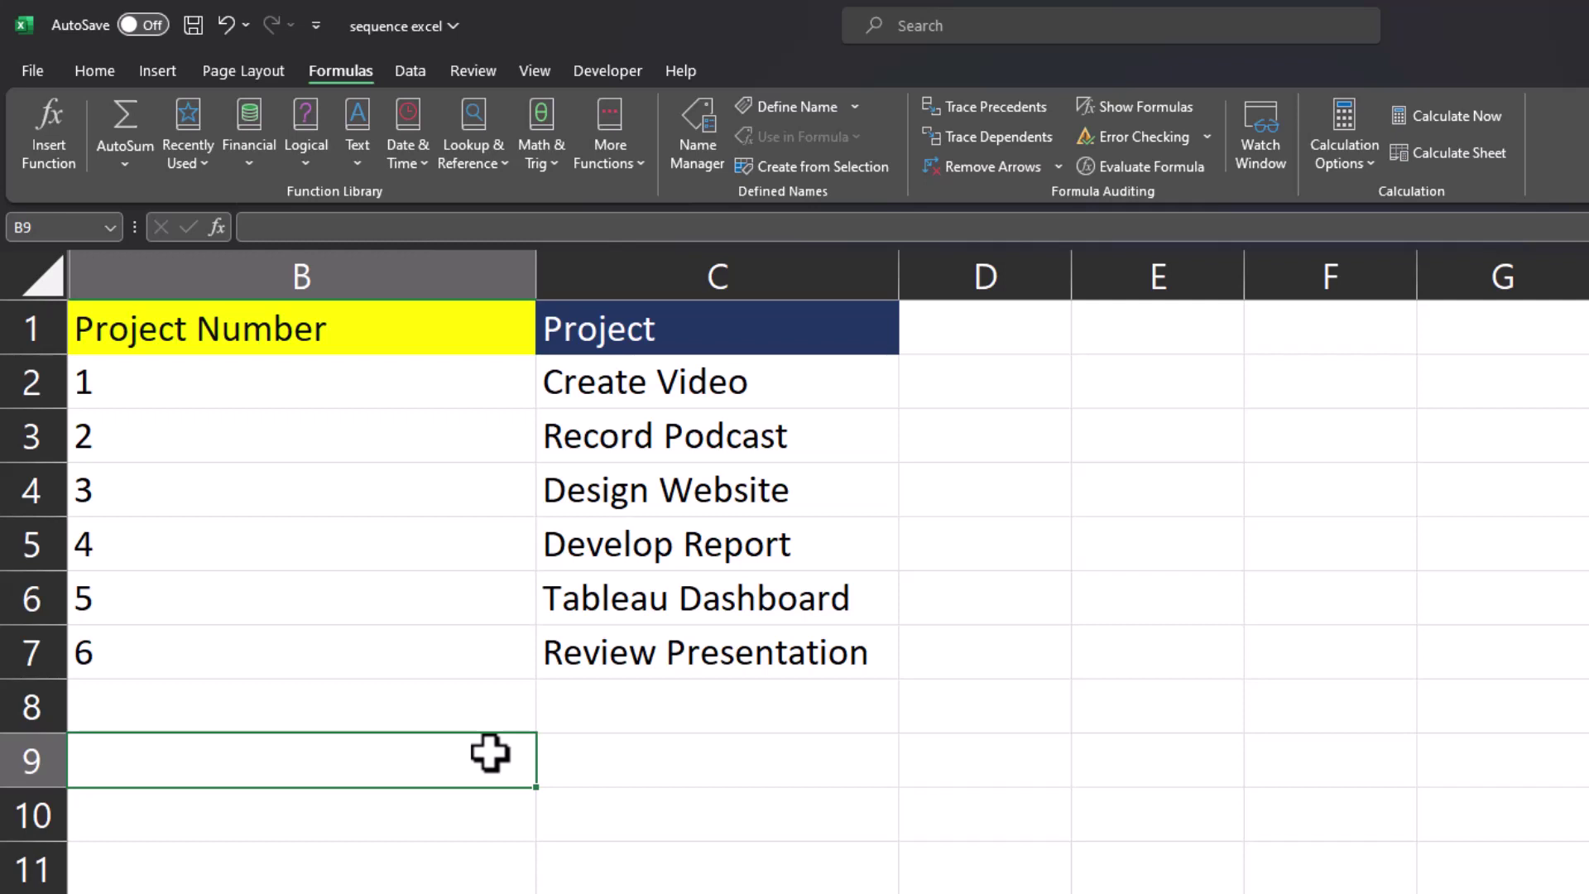
- Add a new project named 'Meeting' in C8
click(589, 710)
text(Me)
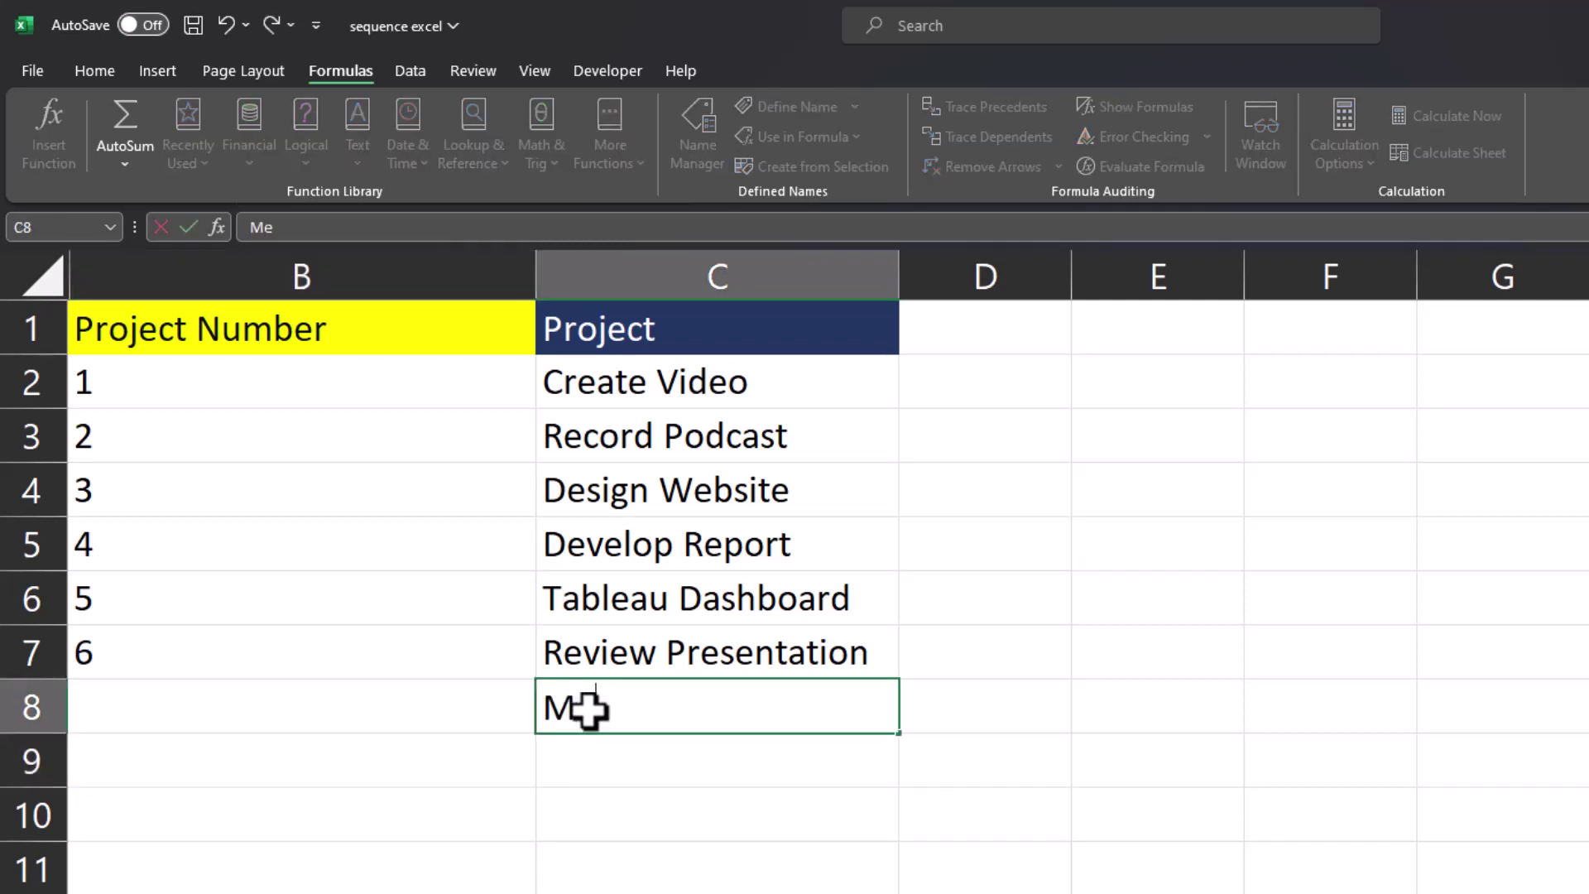
text(eting)
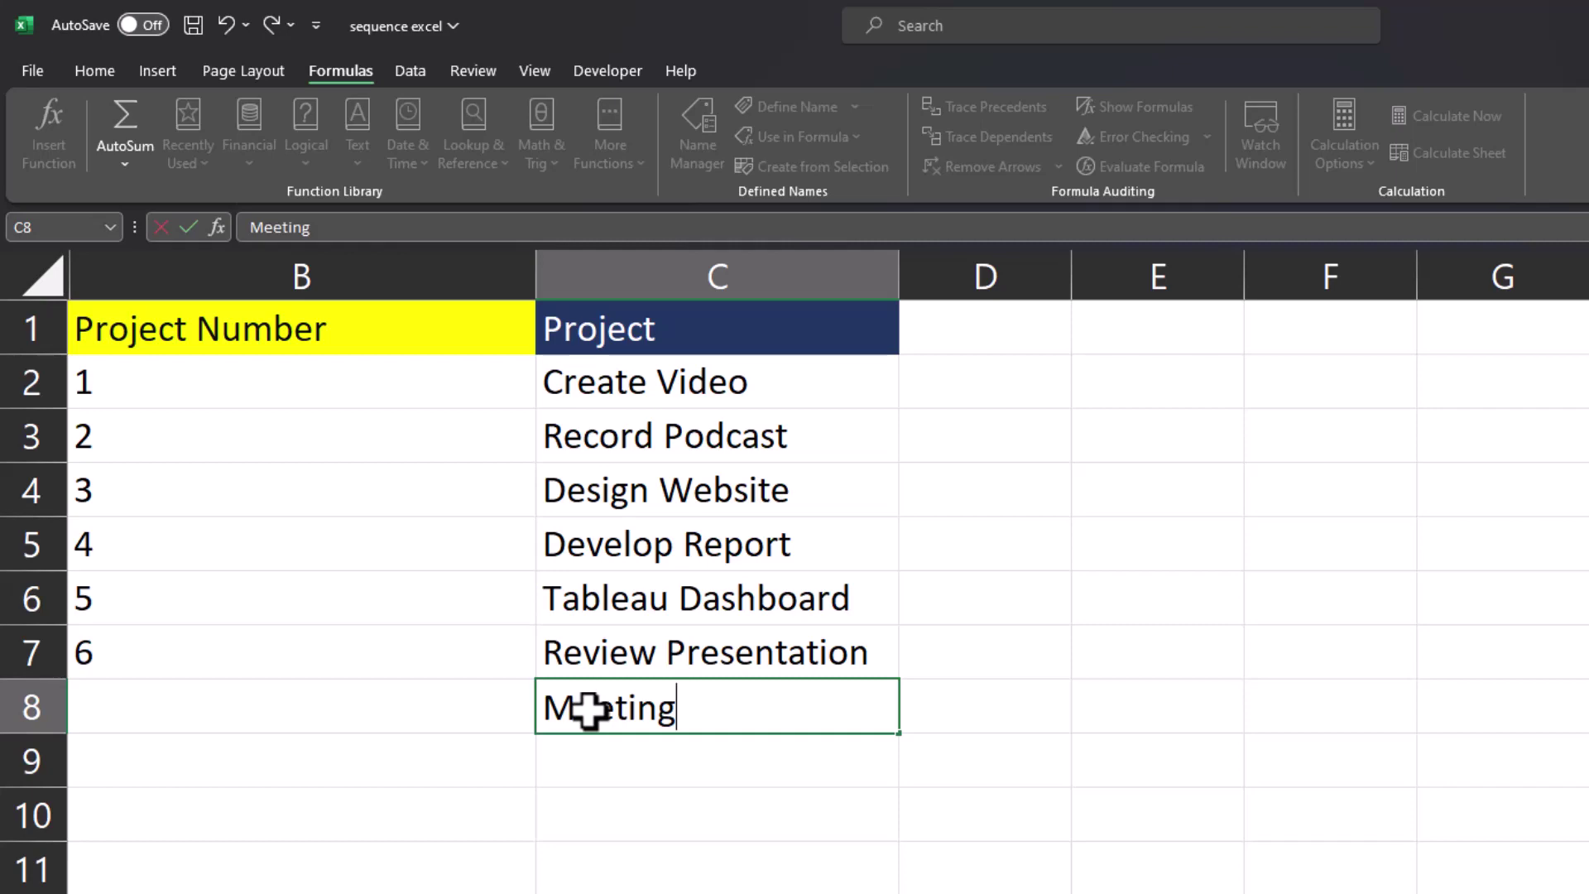
click(615, 760)
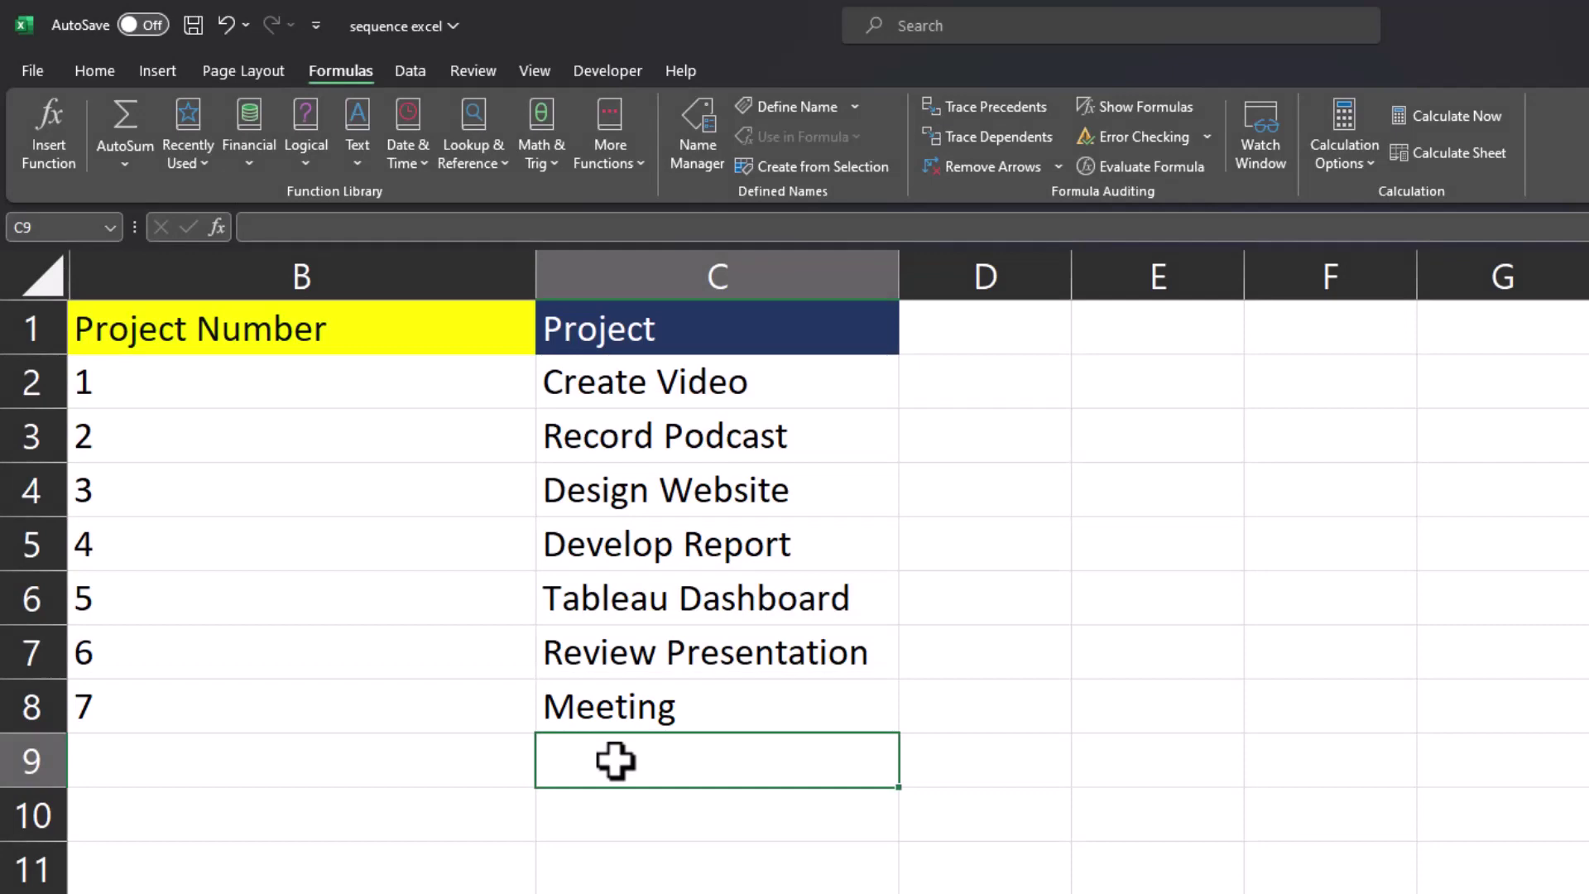
- Delete the Record Podcast row so numbering readjusts to 1 through 6
right_click(8, 453)
click(149, 718)
click(357, 811)
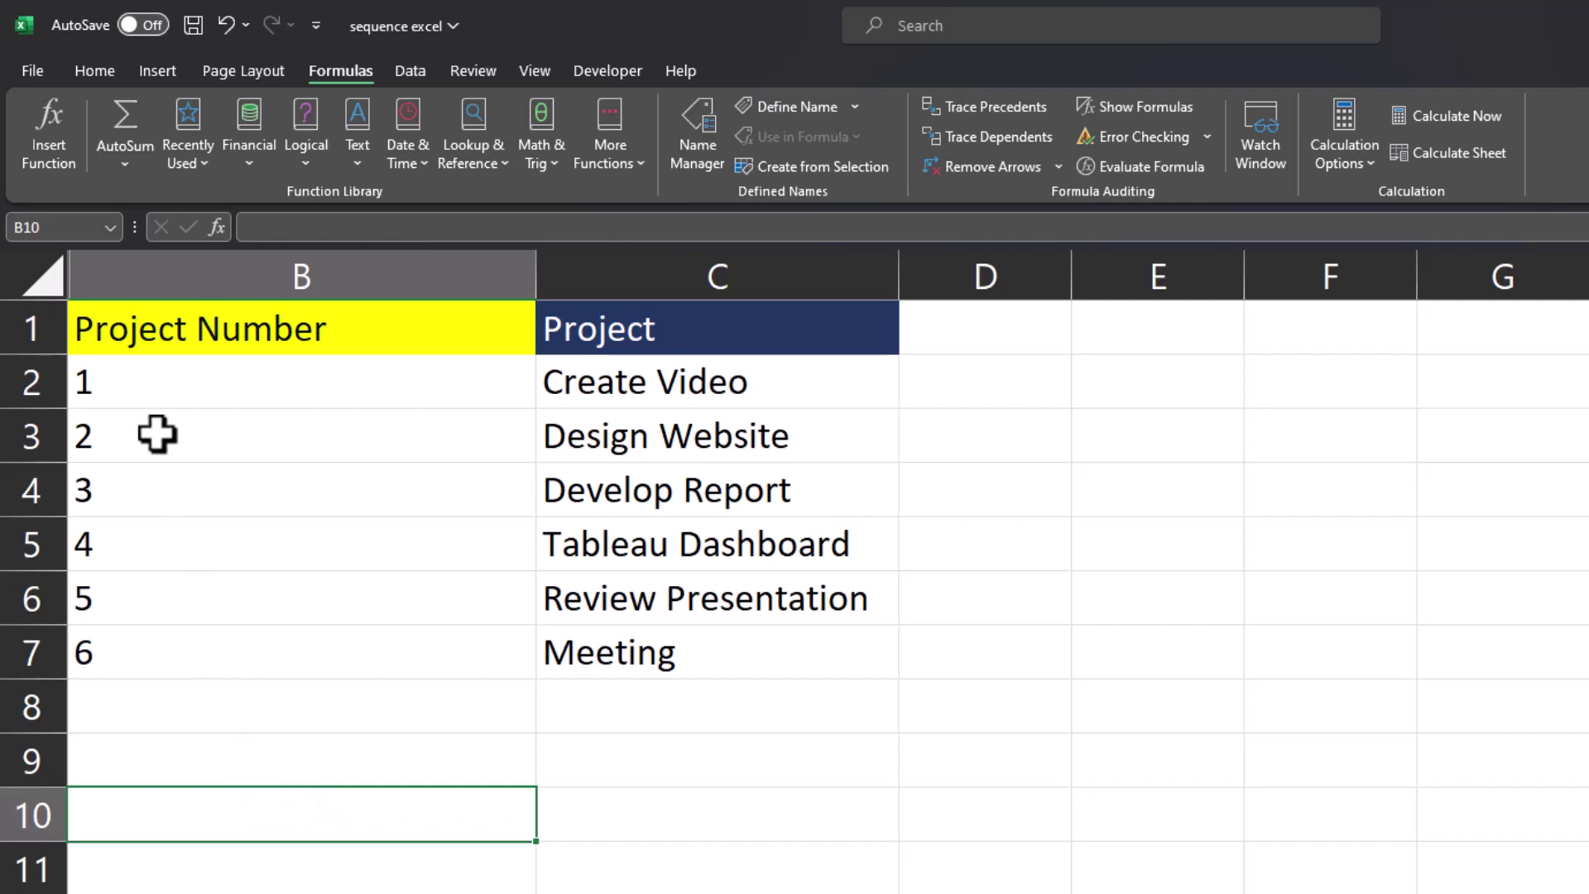
- Prefix B2's formula with "Project "& so the column reads Project 1 to Project 6
double_click(147, 398)
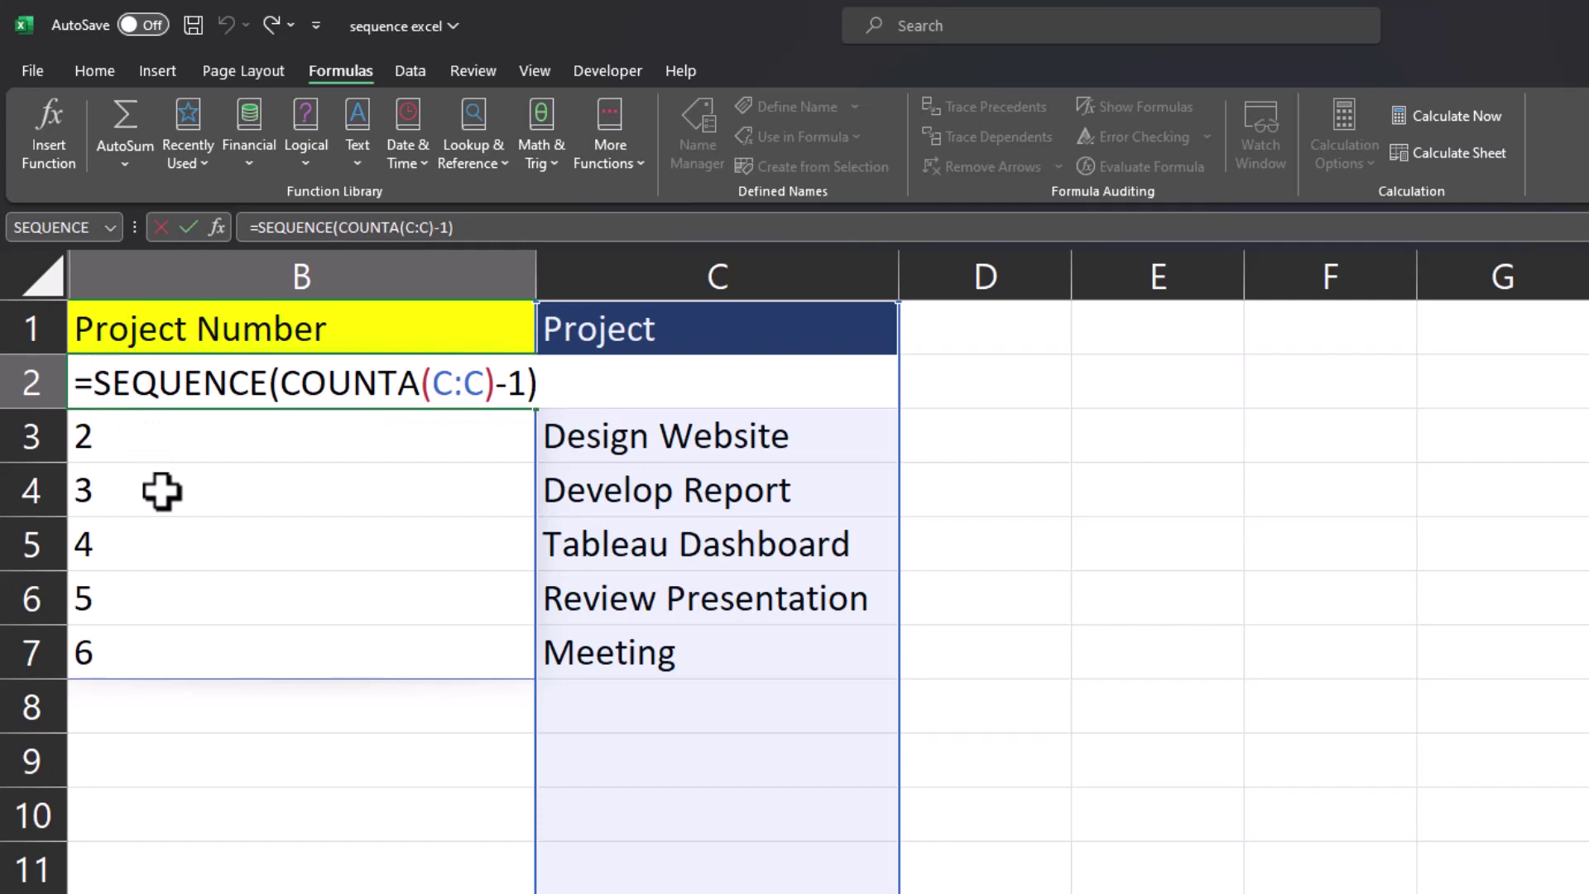
key(Home)
key(Right)
text("Proje)
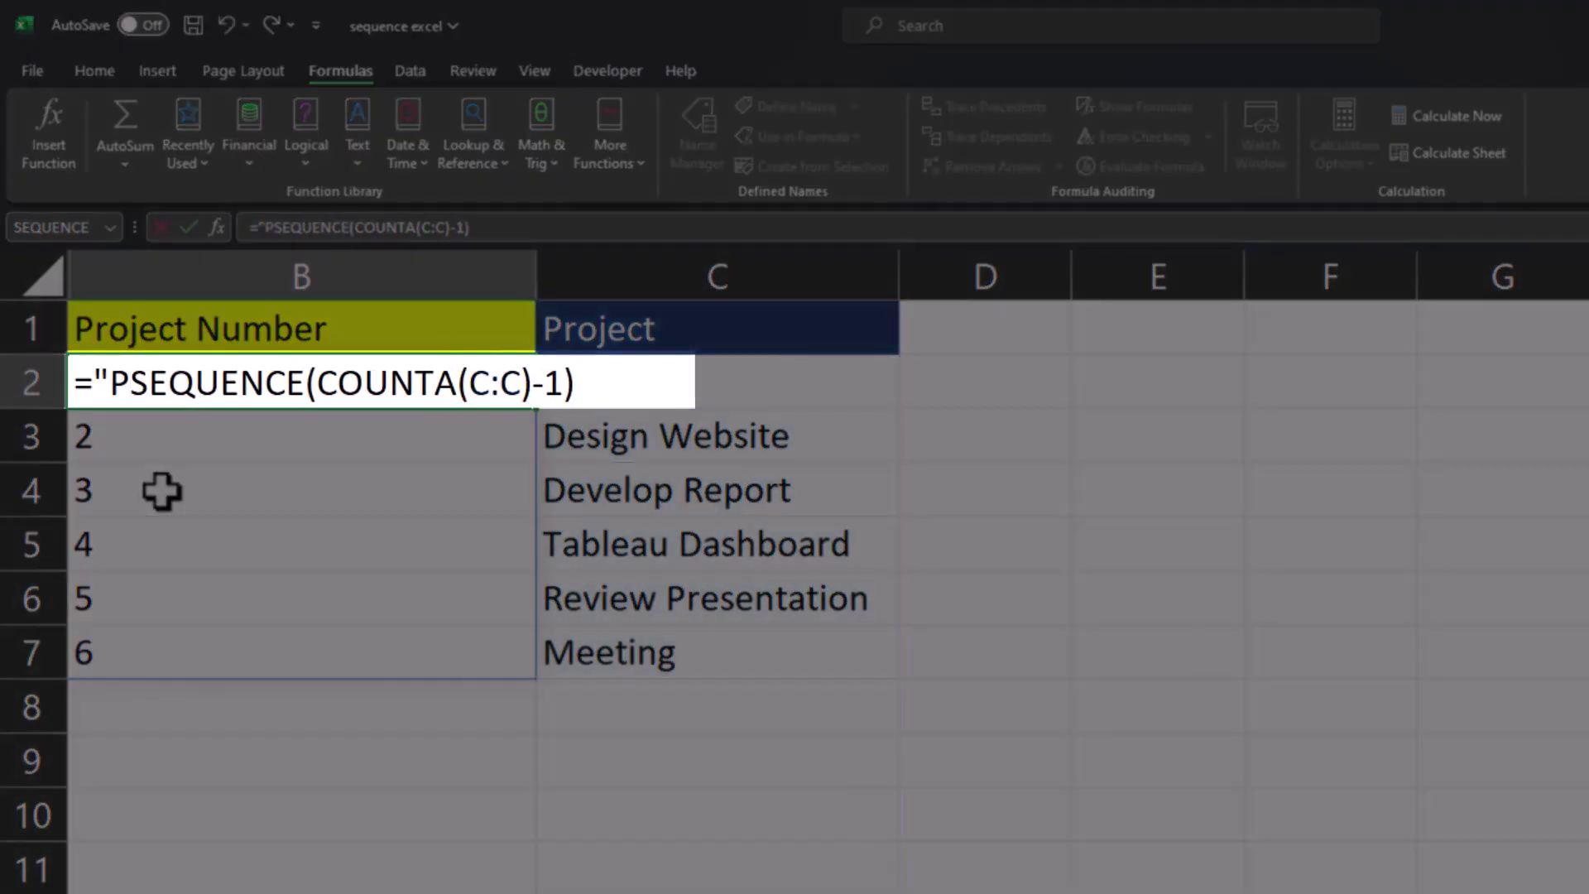
text(ct)
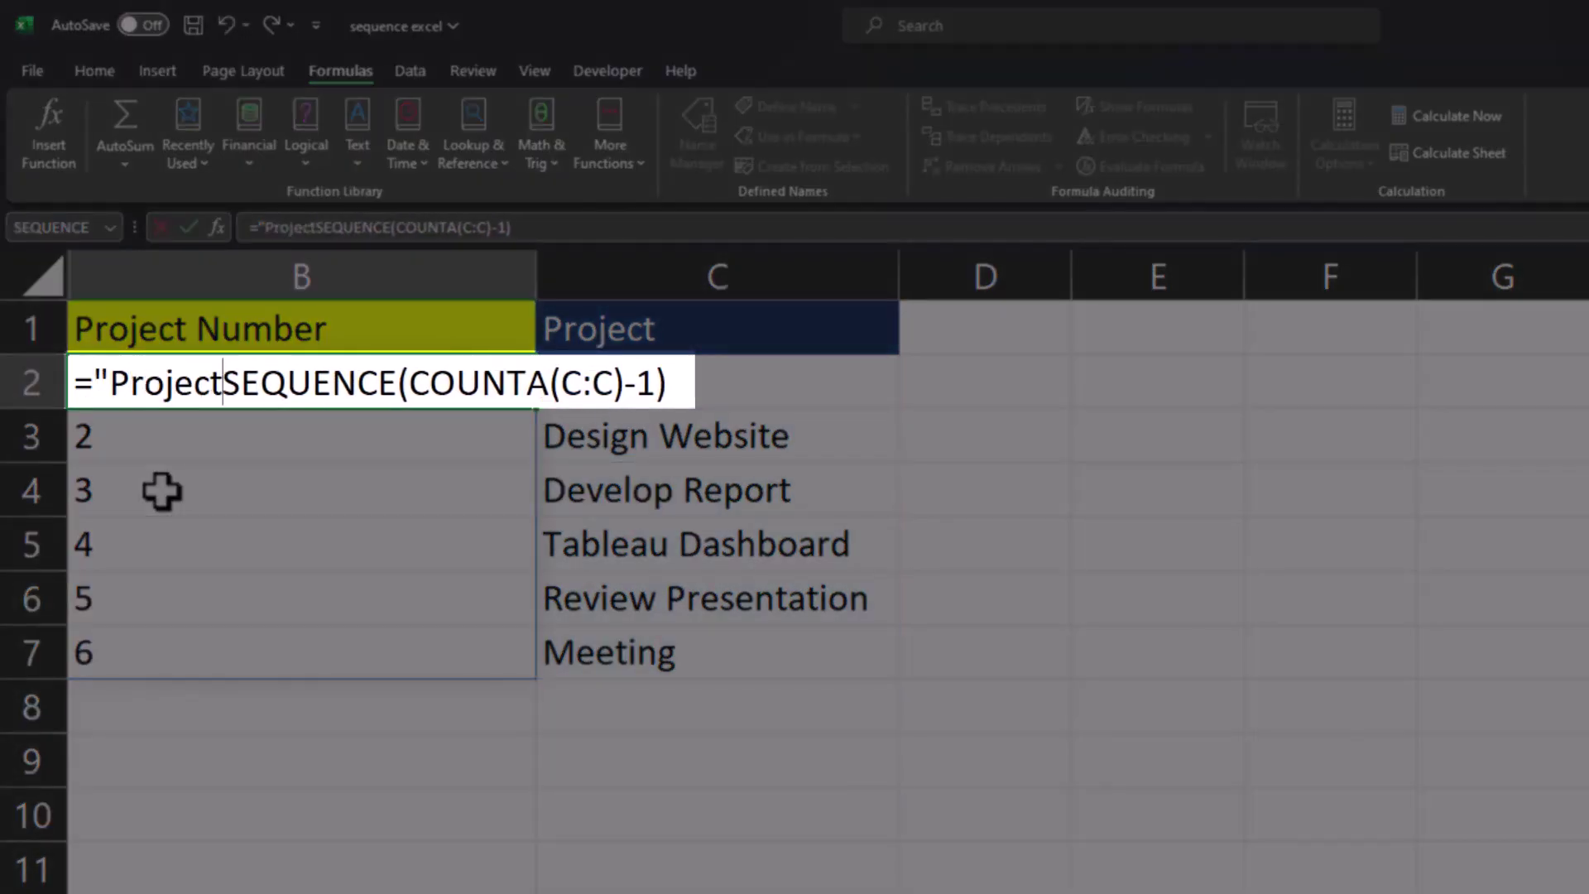
text( ")
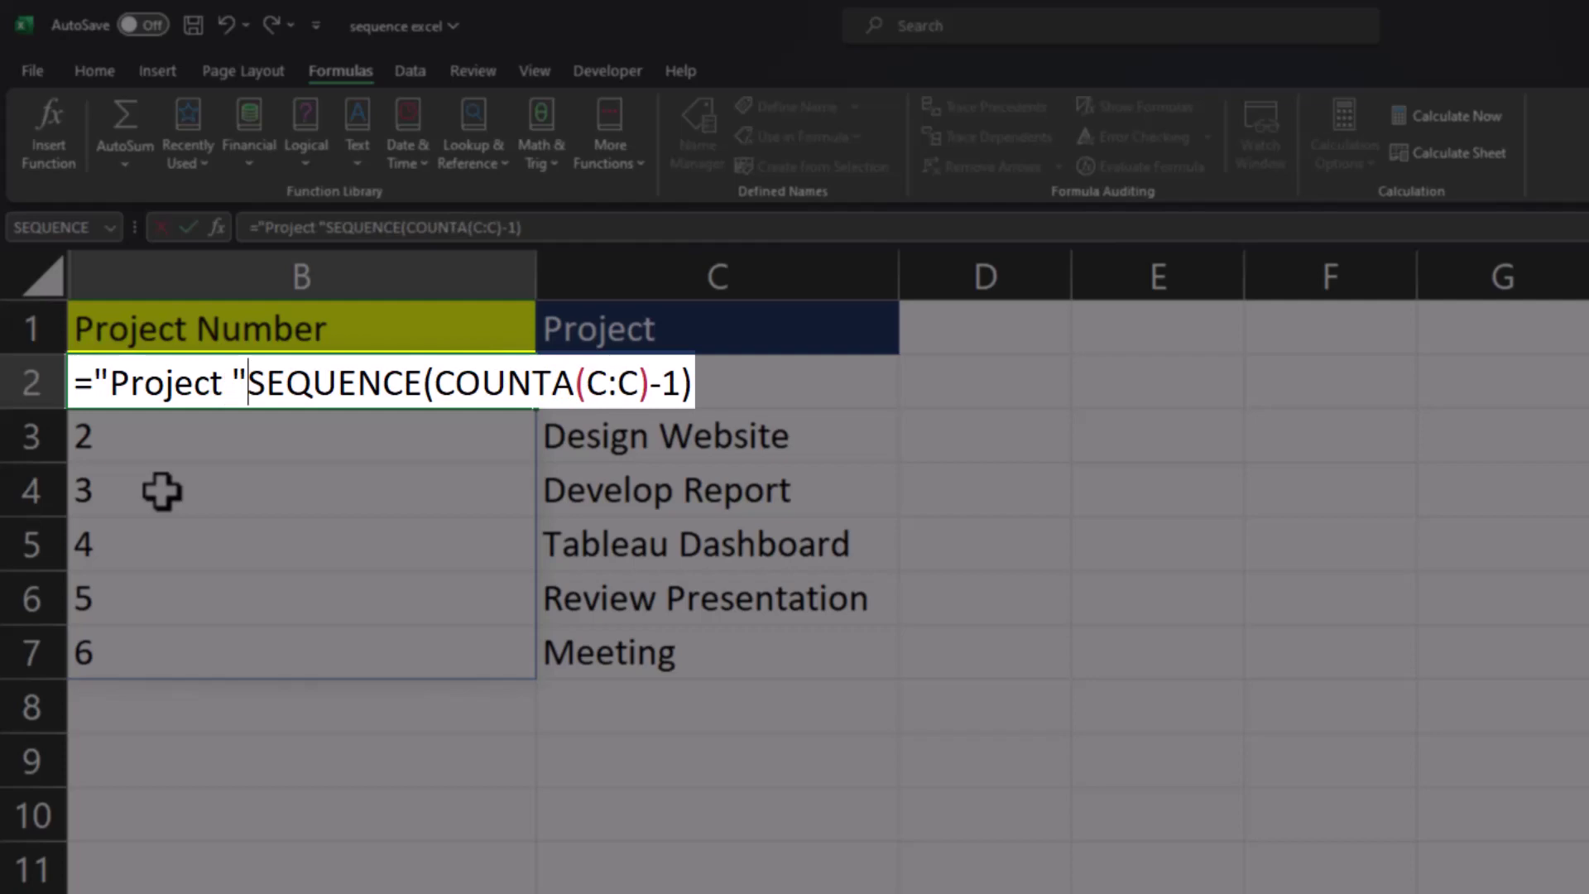
text(&)
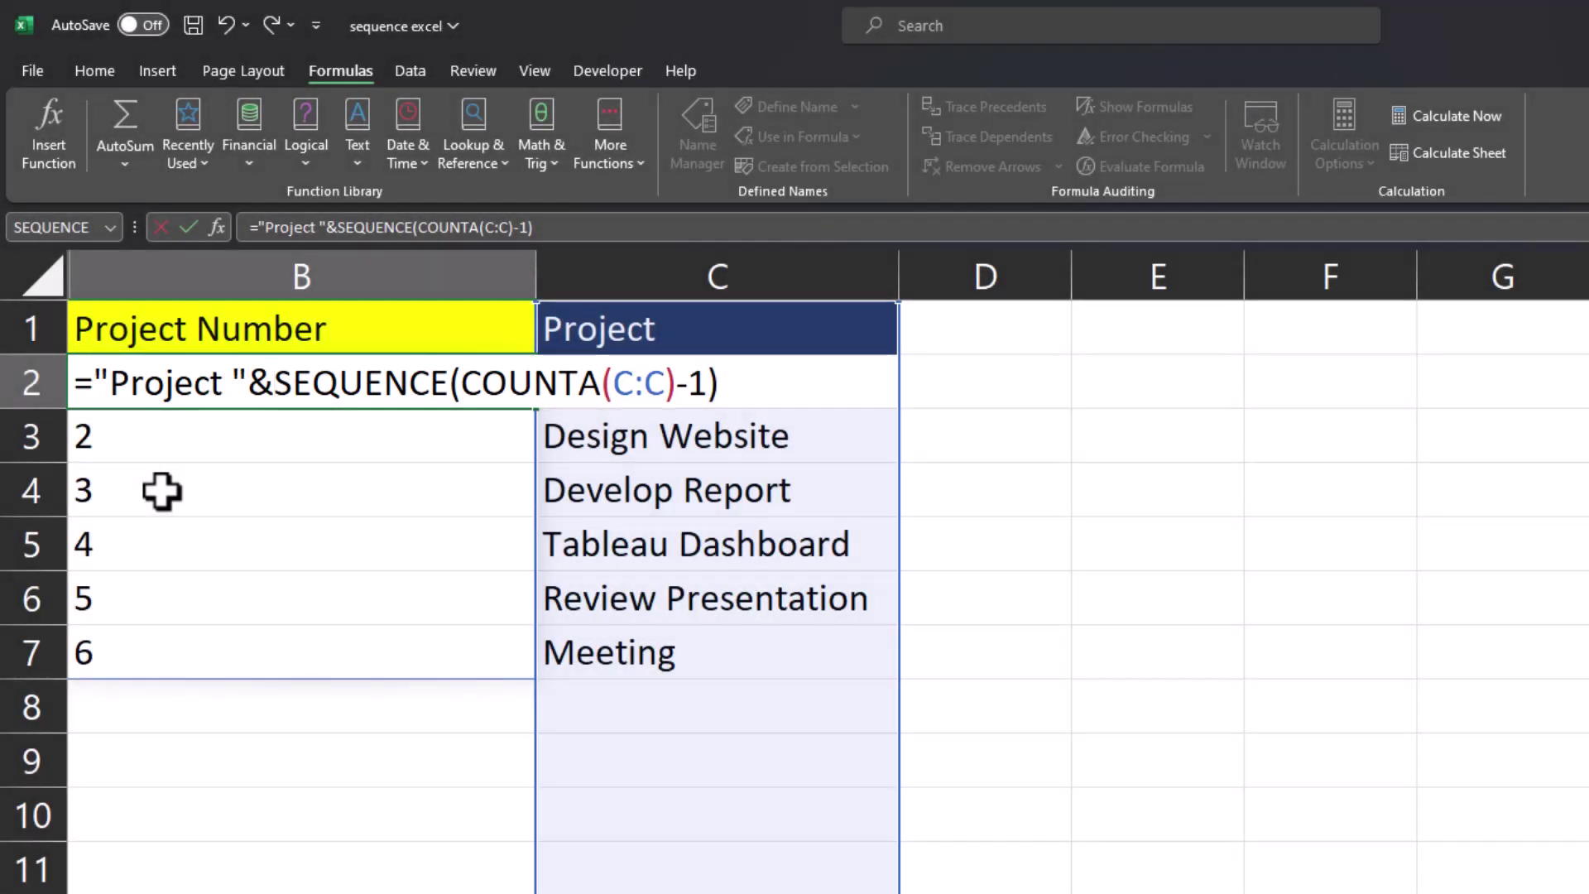
key(Return)
click(337, 687)
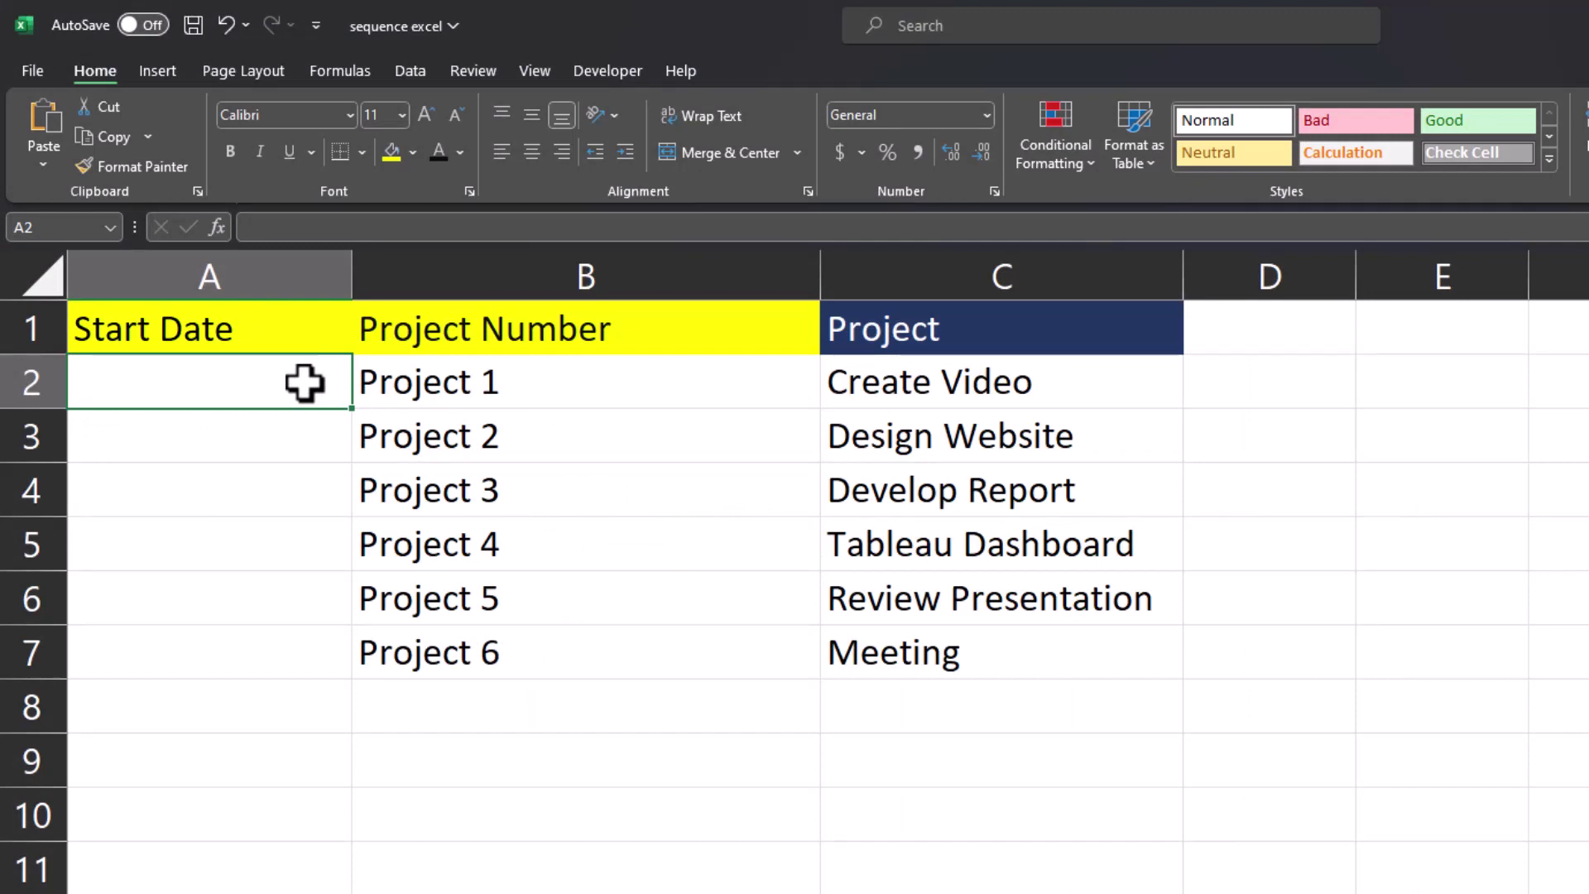
- Enter =SEQUENCE(COUNTA(C:C)-1,1,"6/25/23",14) in A2 to spill 14-day start dates
double_click(303, 382)
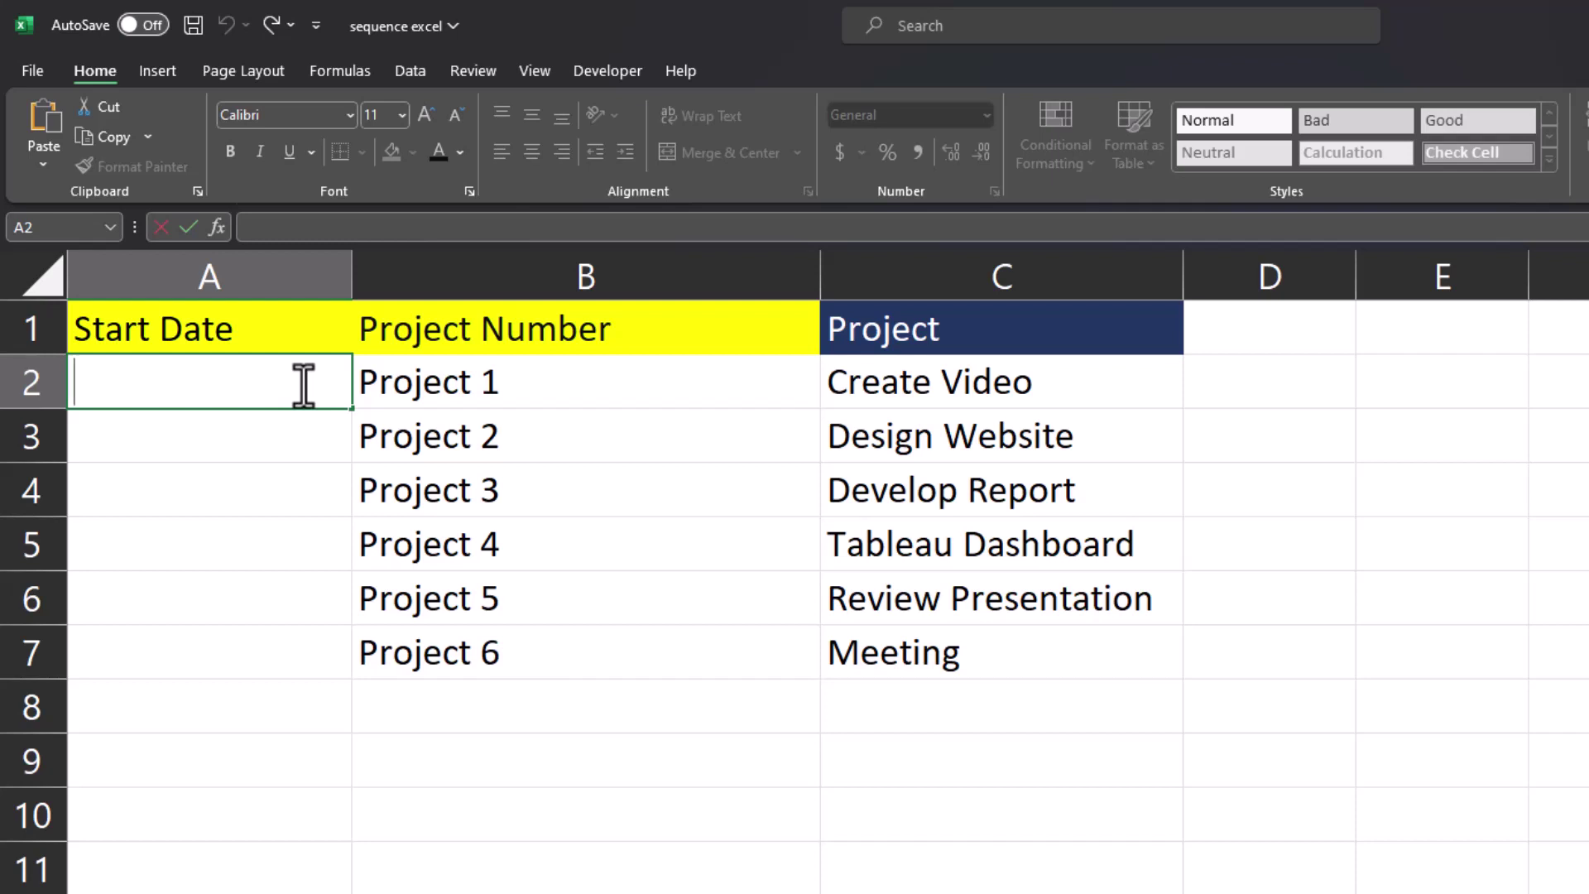
text(=se)
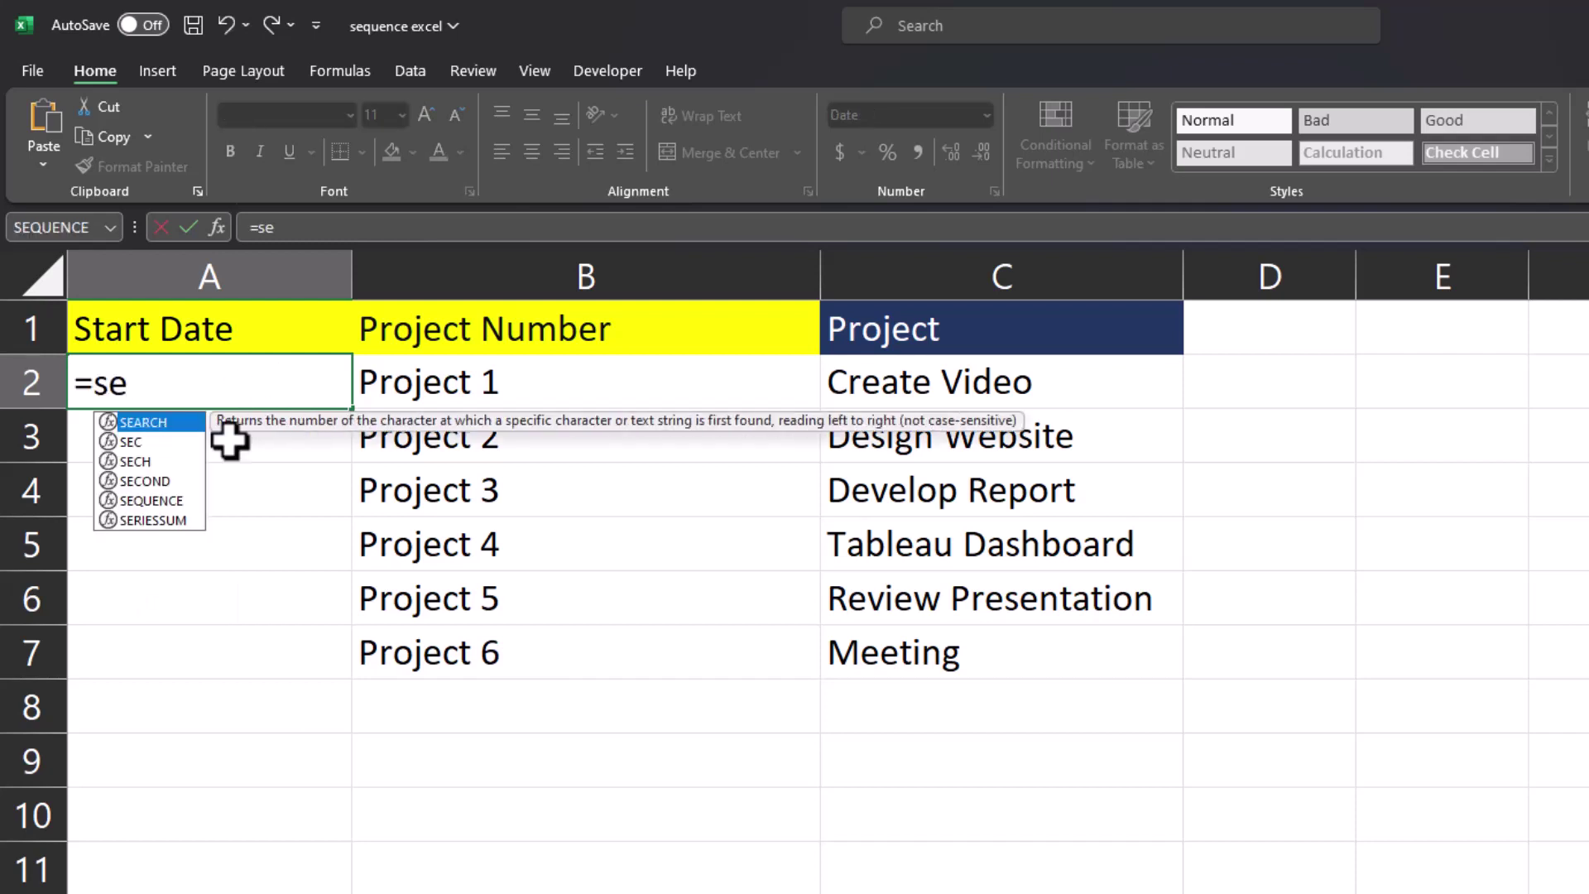
click(187, 500)
double_click(187, 501)
text(counta)
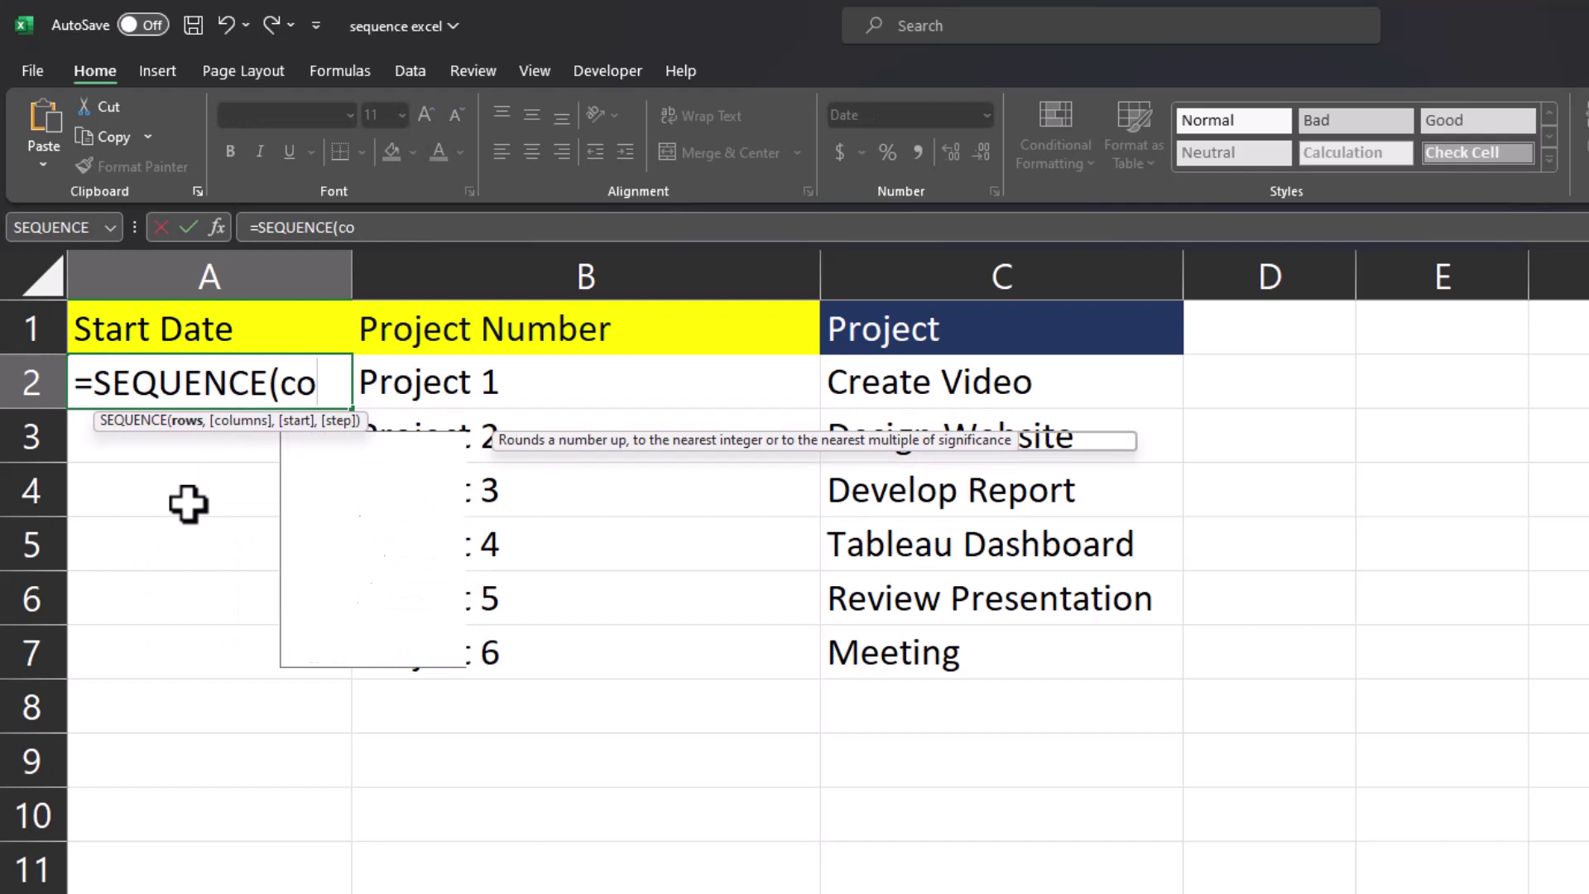
double_click(376, 441)
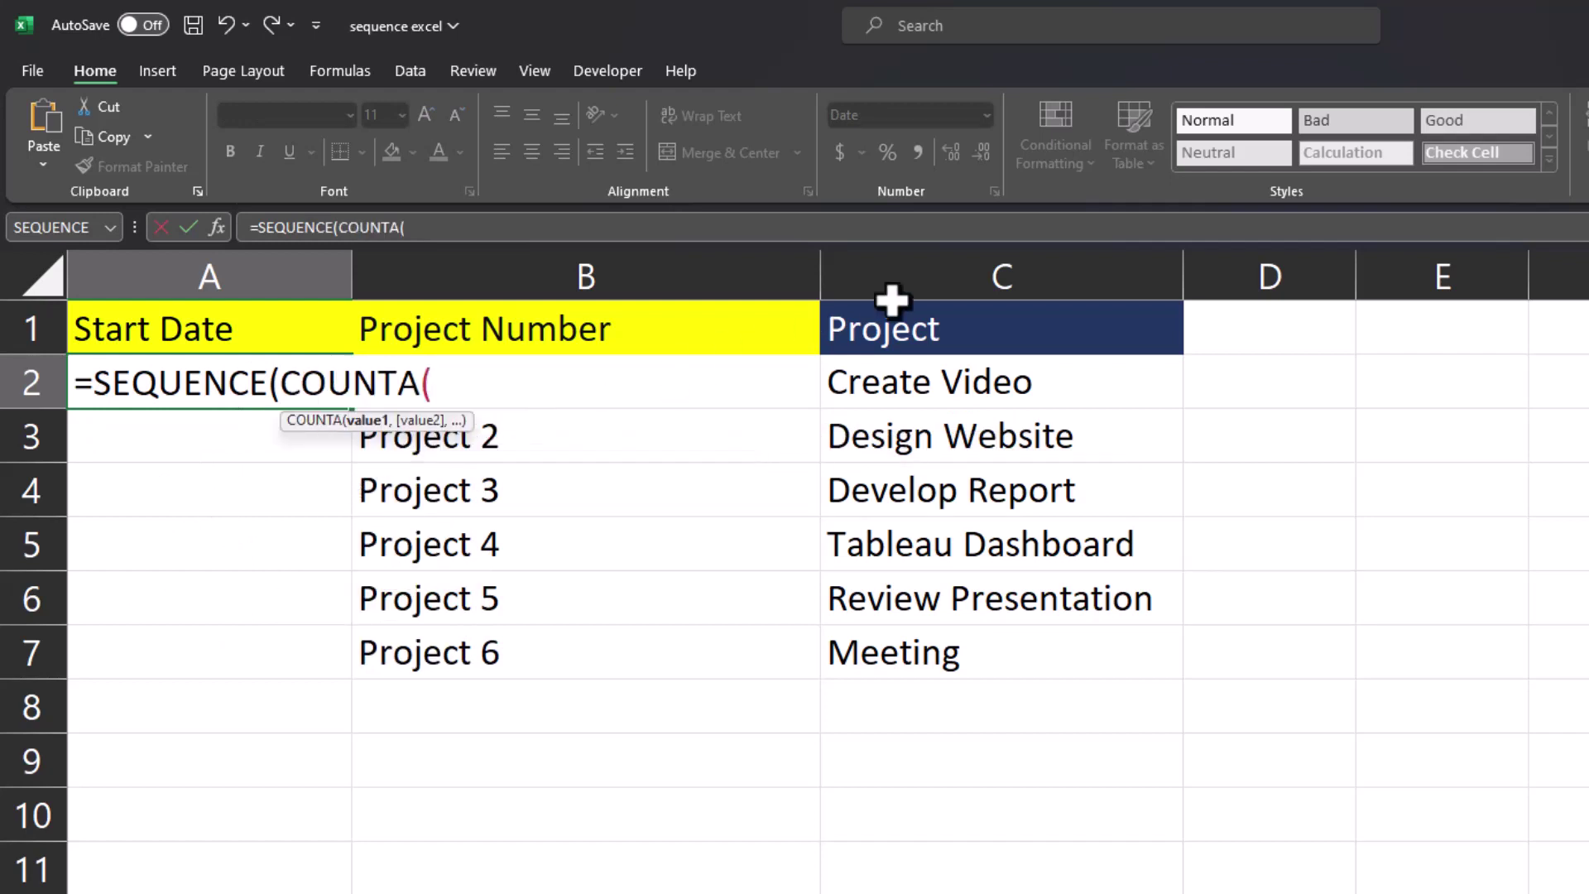
click(896, 273)
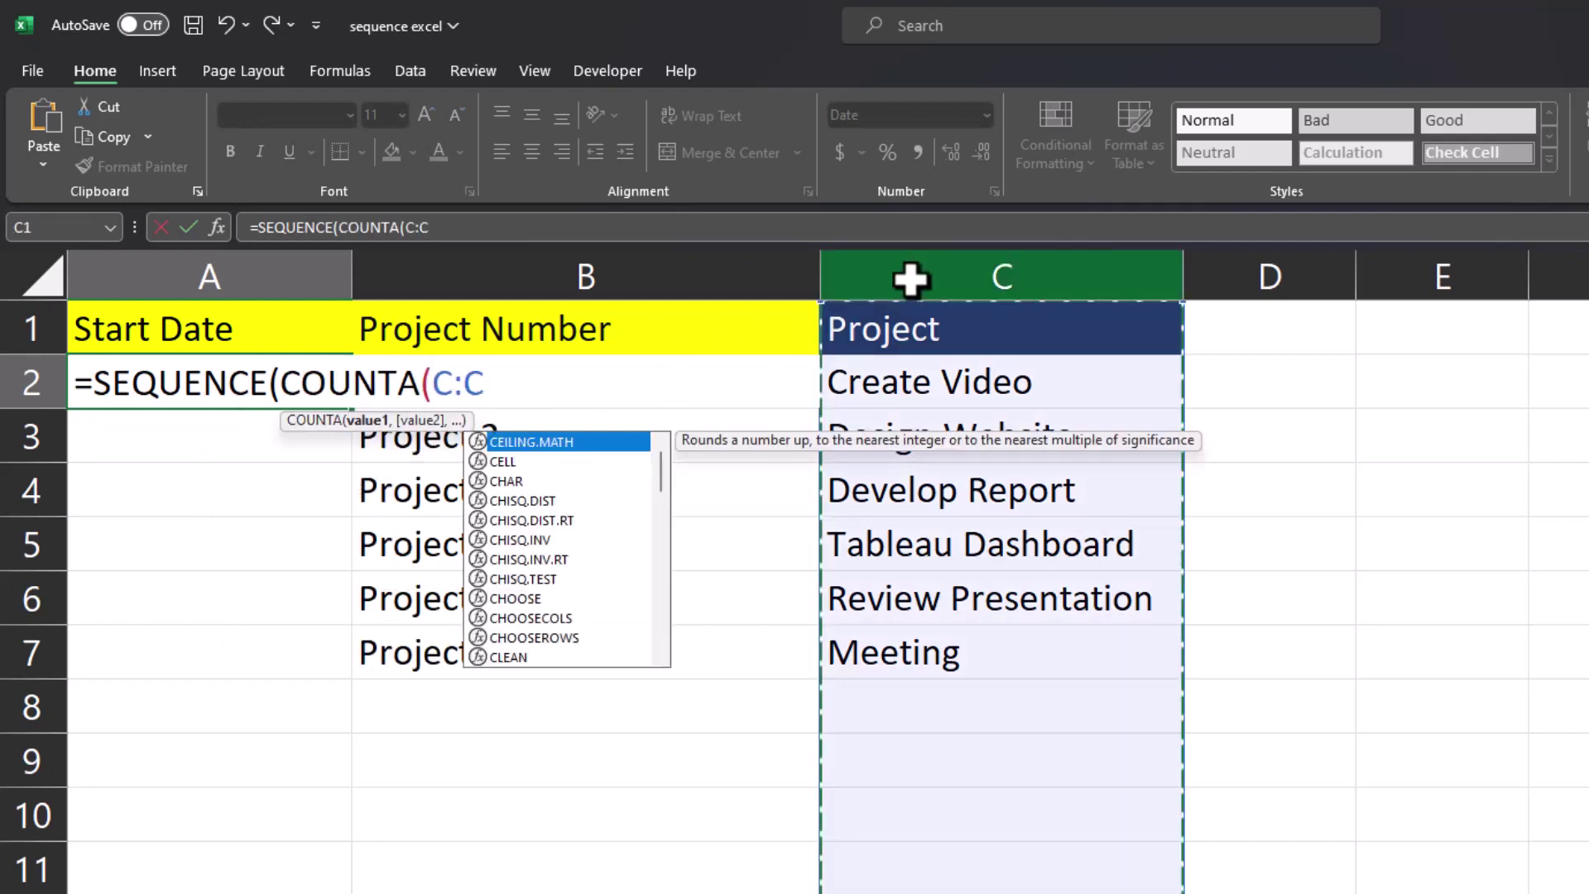
text()-1)
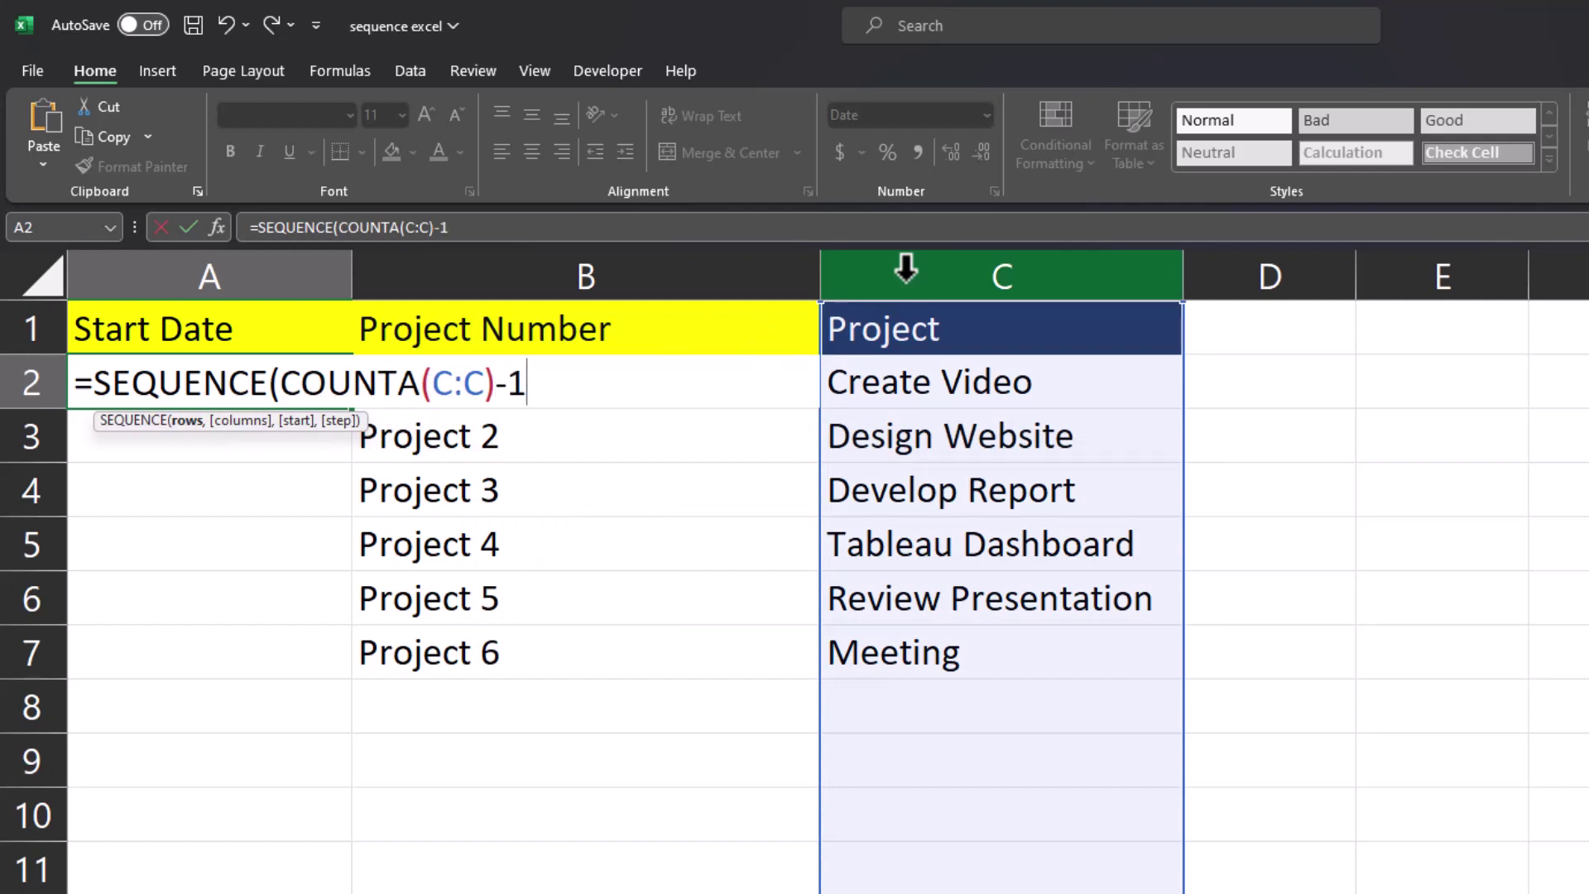
text(,)
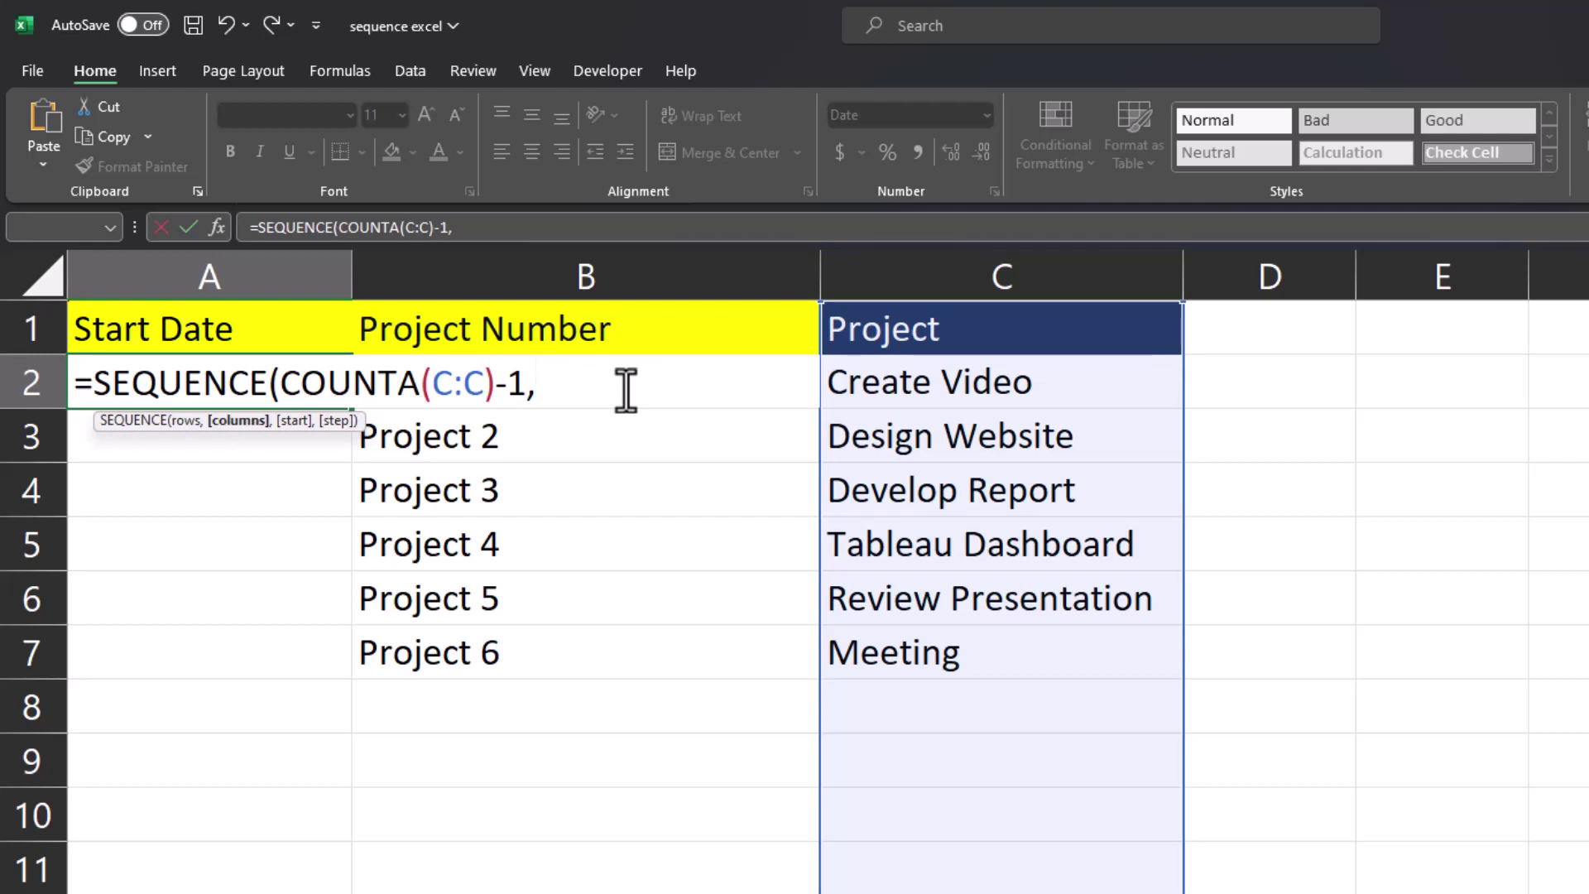
text(1)
text(,)
text("6/)
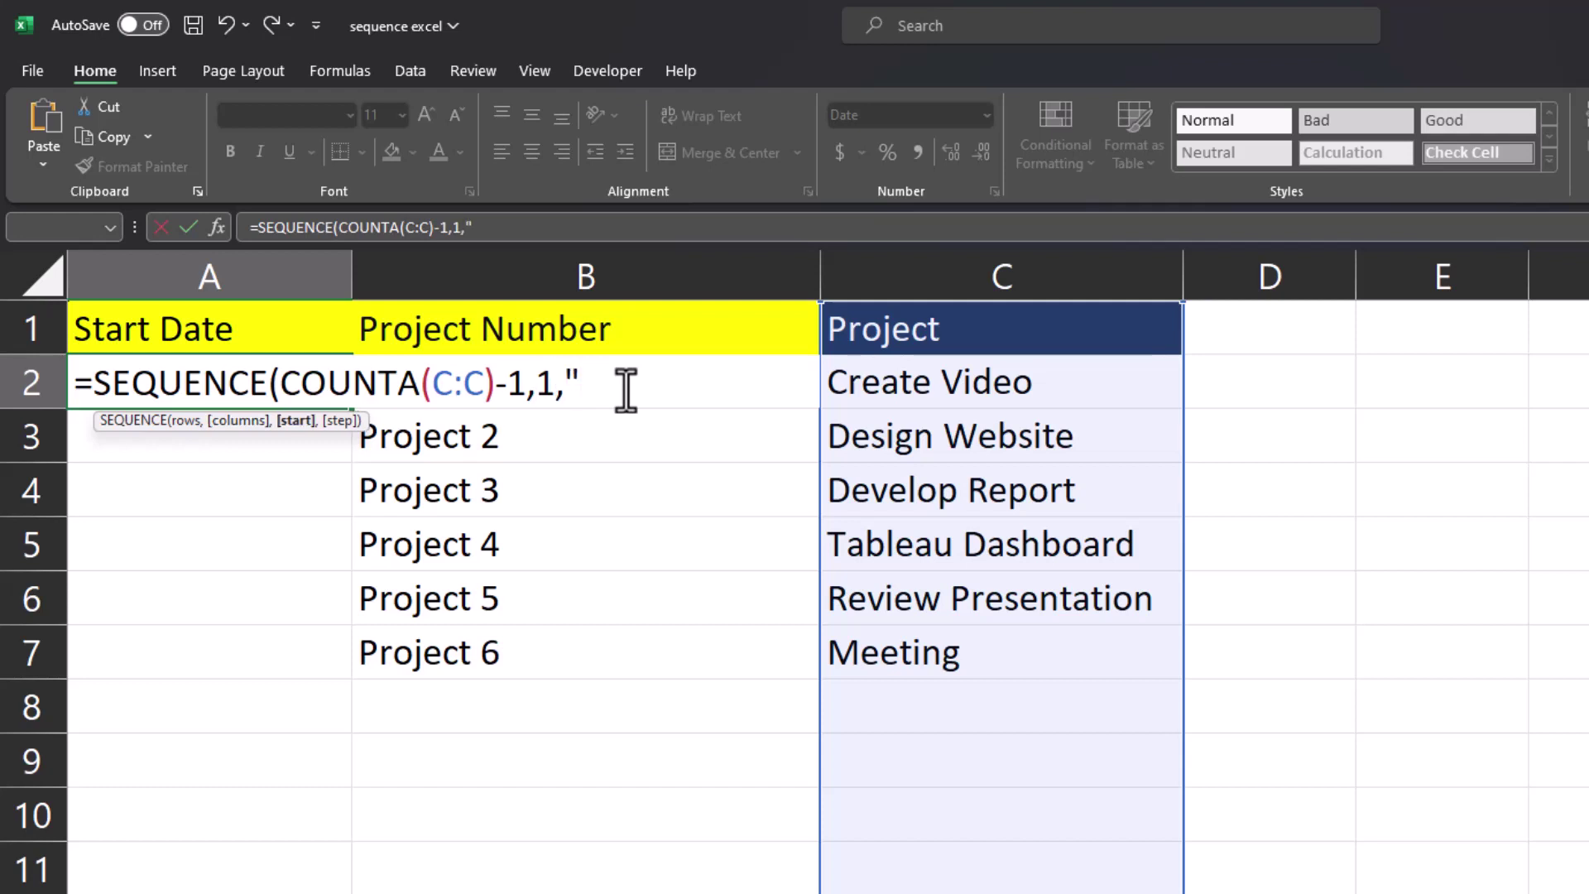
text(25/23",)
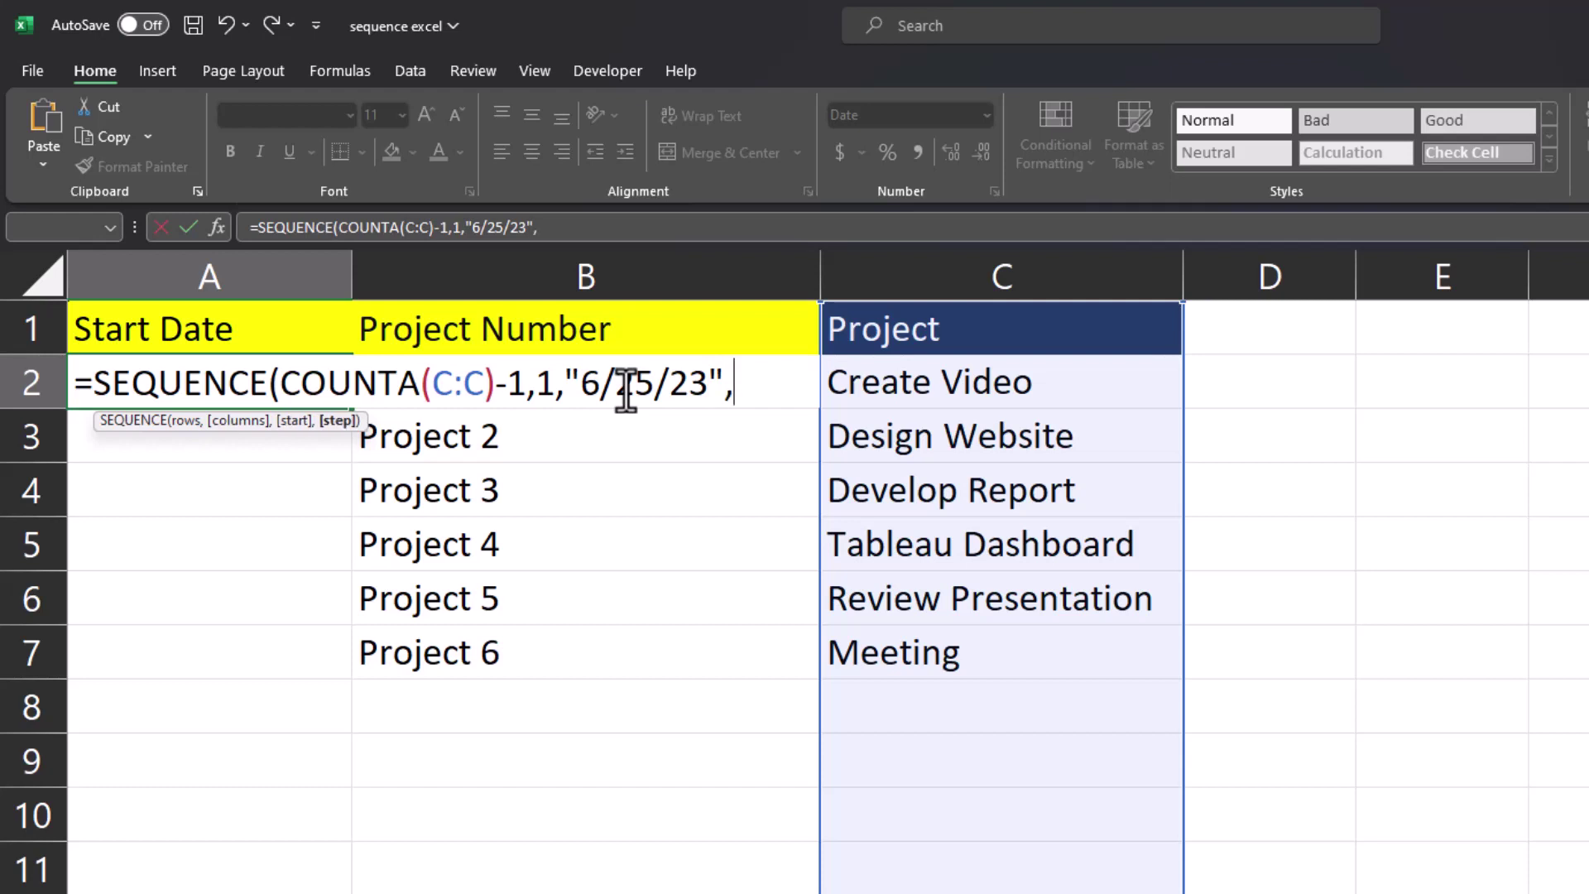
text(14))
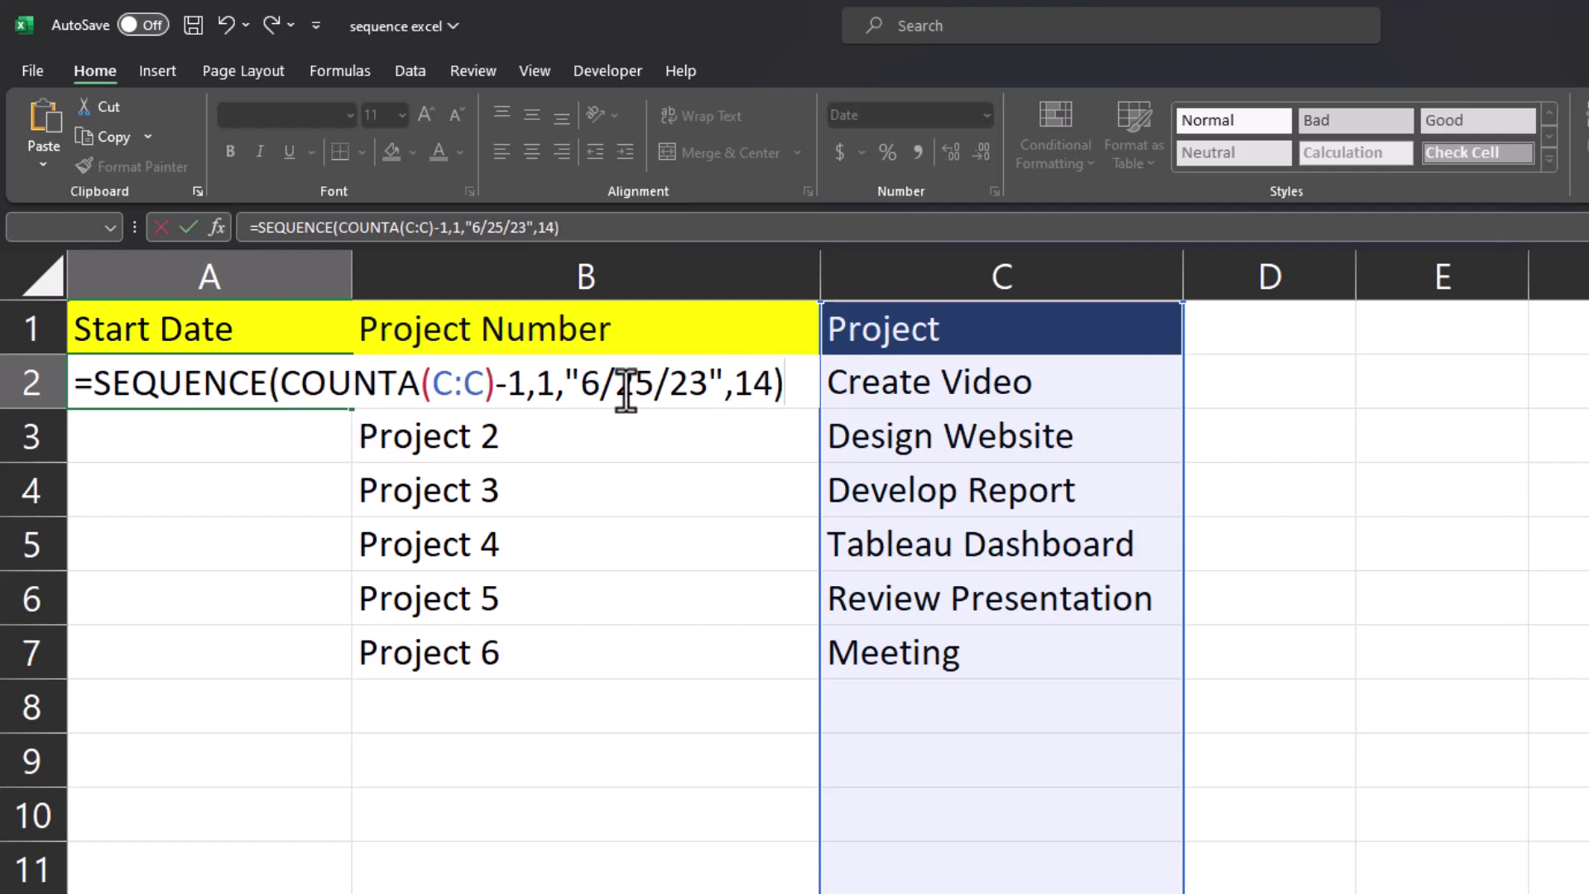
key(Return)
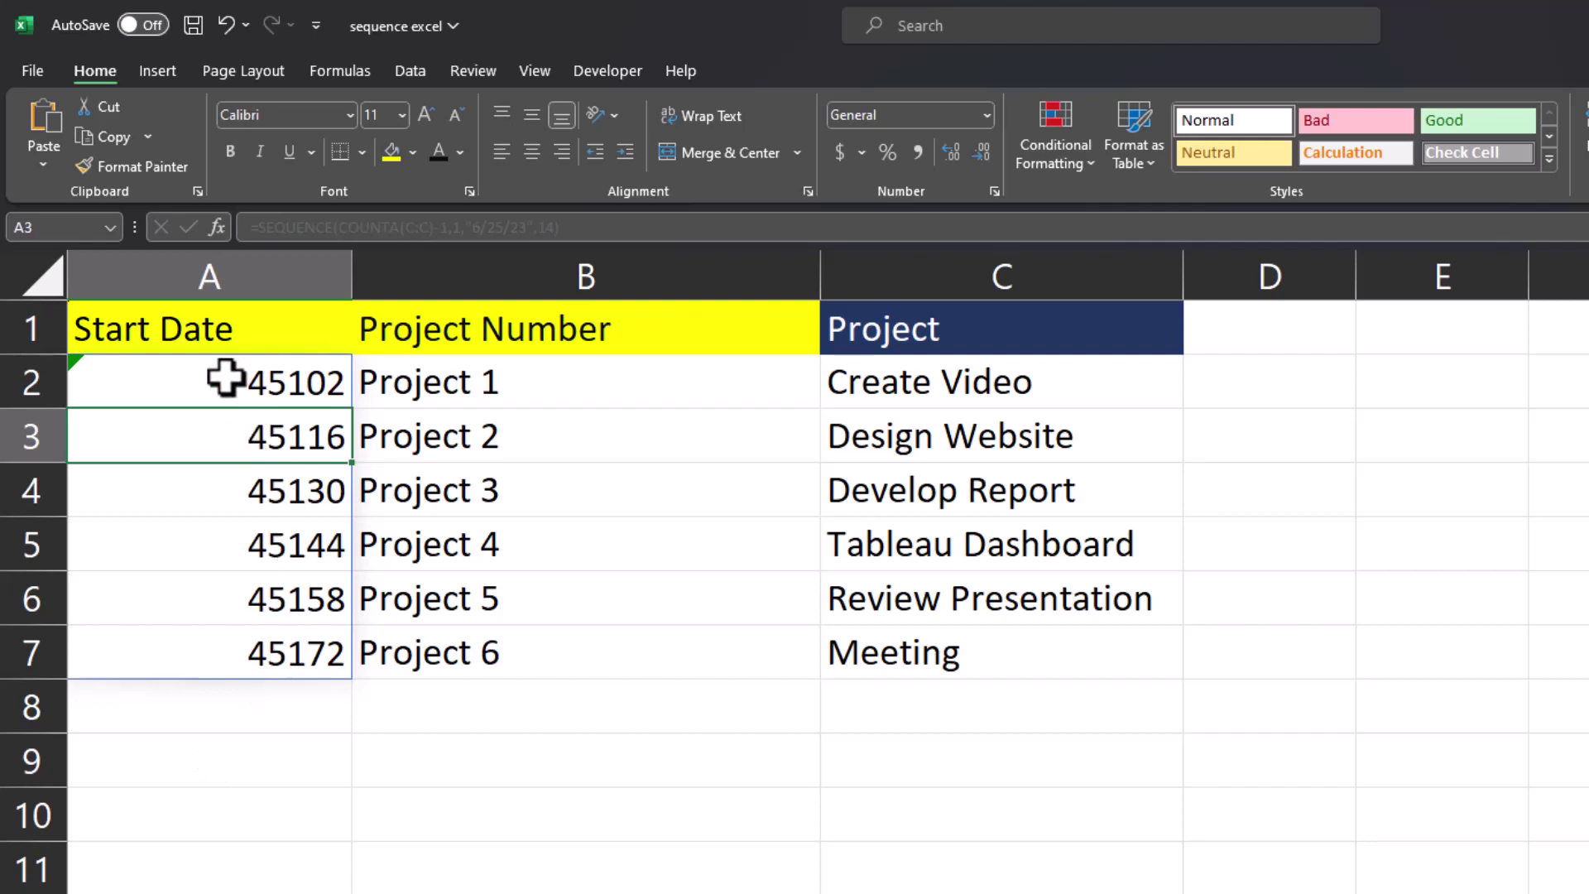
- Select the Start Date cells A2:A11 and open the Number Format list
drag(224, 376, 223, 855)
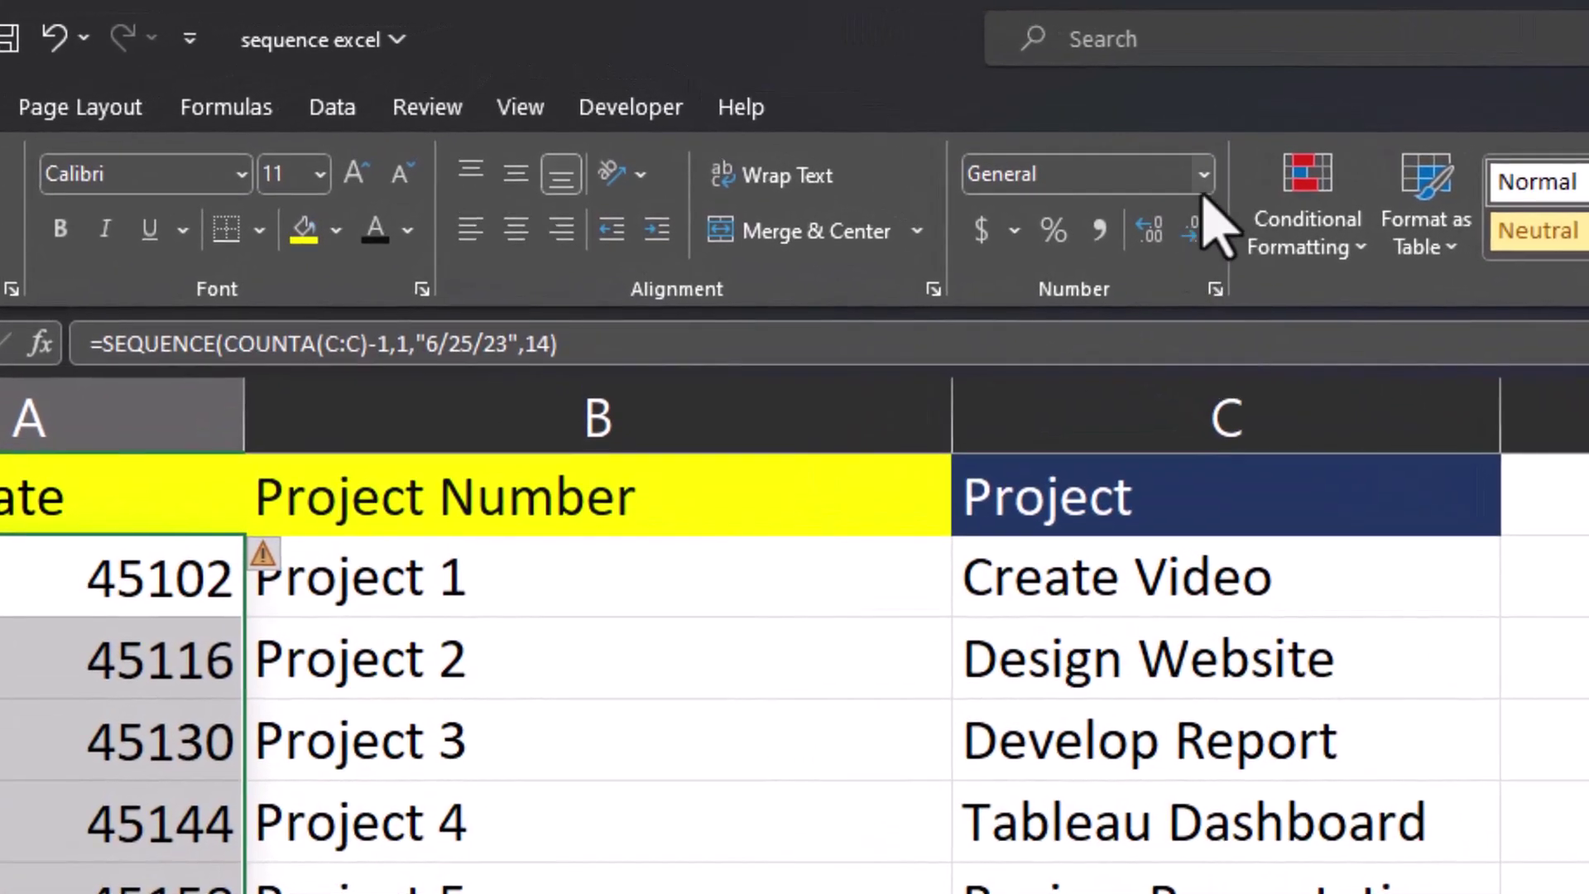
click(987, 120)
click(1204, 178)
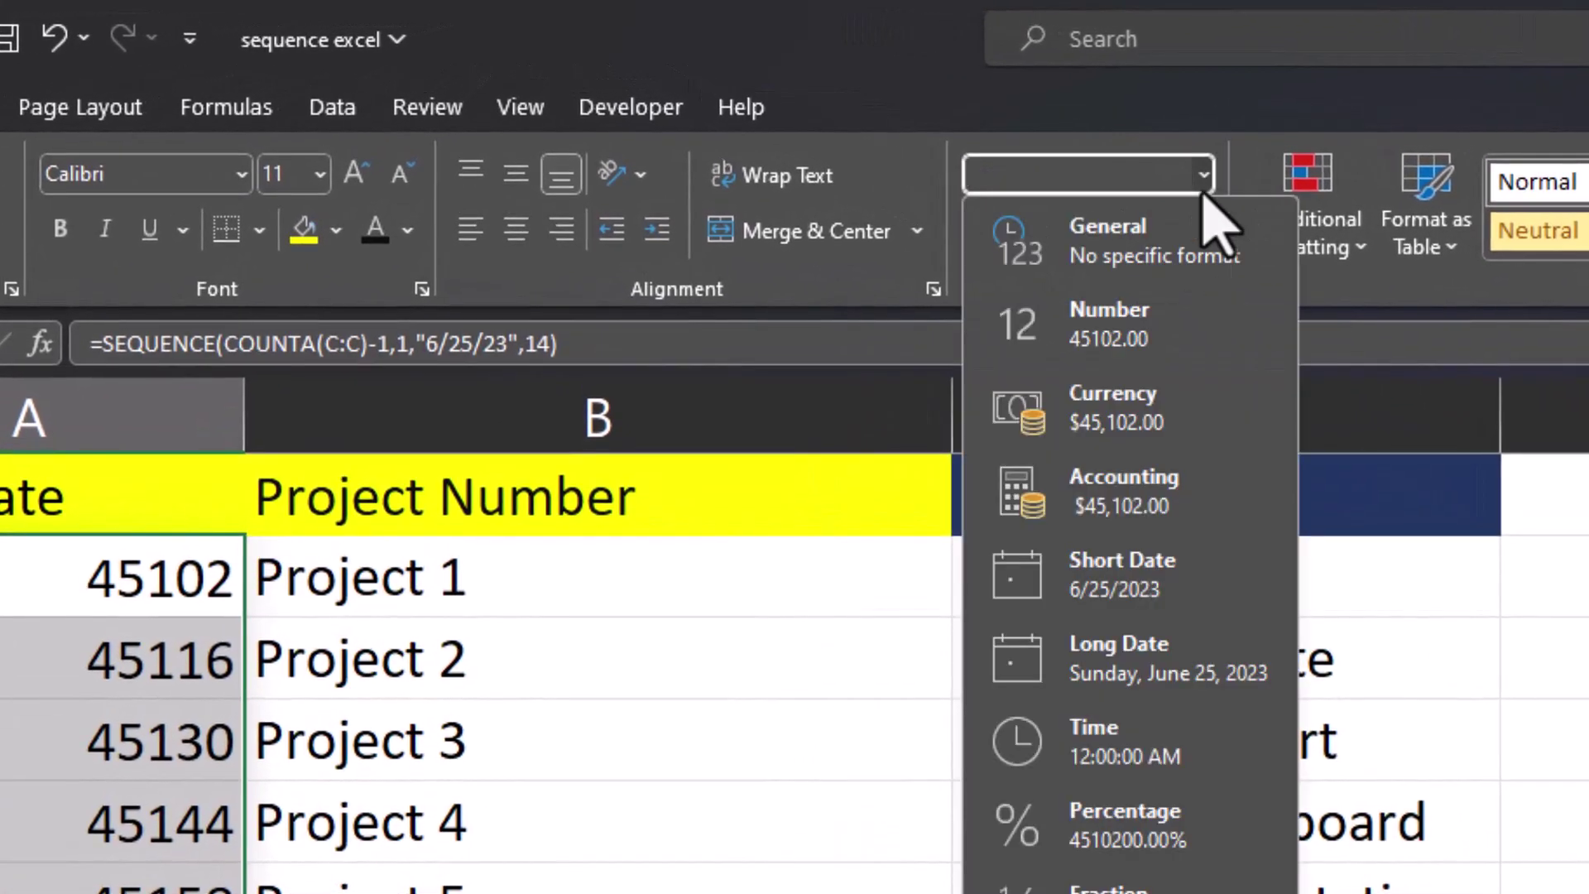
- Format the start dates as Short Date and add a 'Volunteer' project in C8
click(1250, 587)
click(1221, 774)
text(Volun)
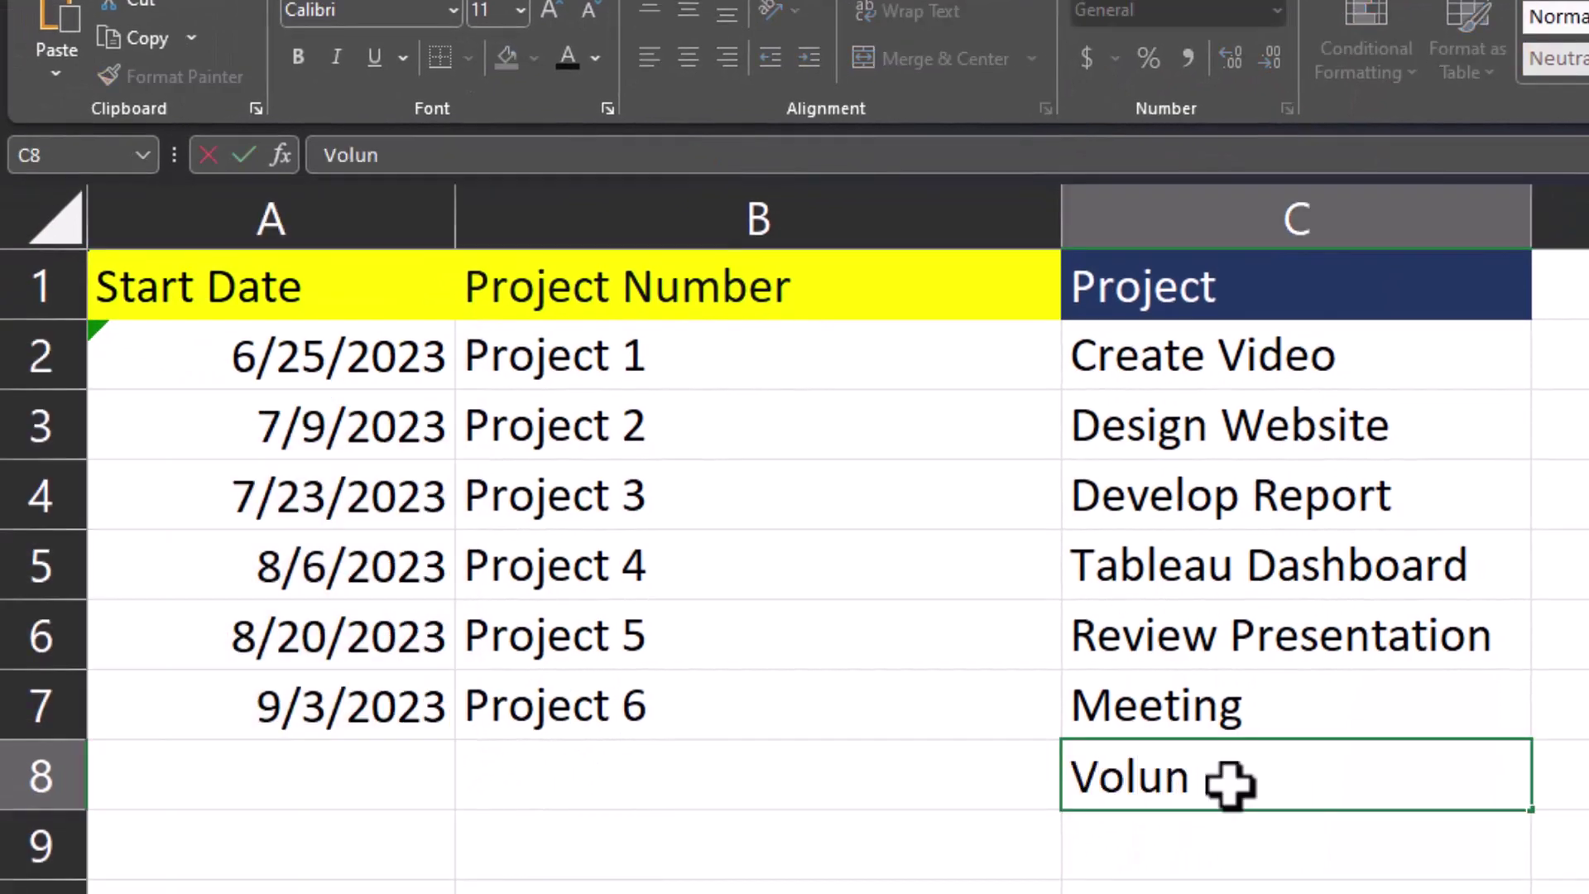
text(teer)
click(1179, 842)
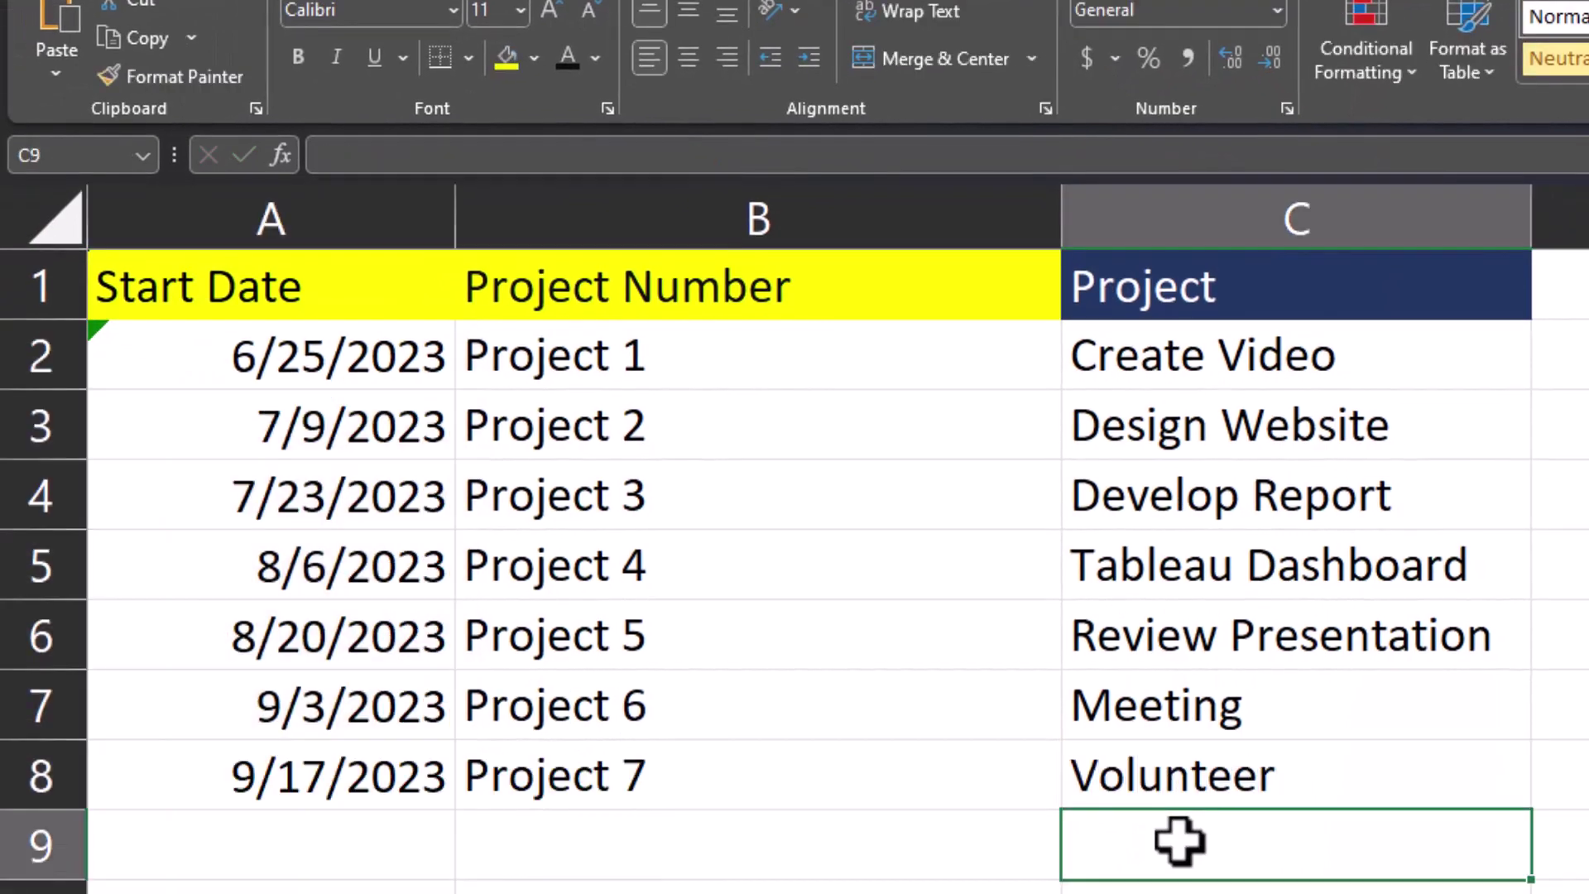